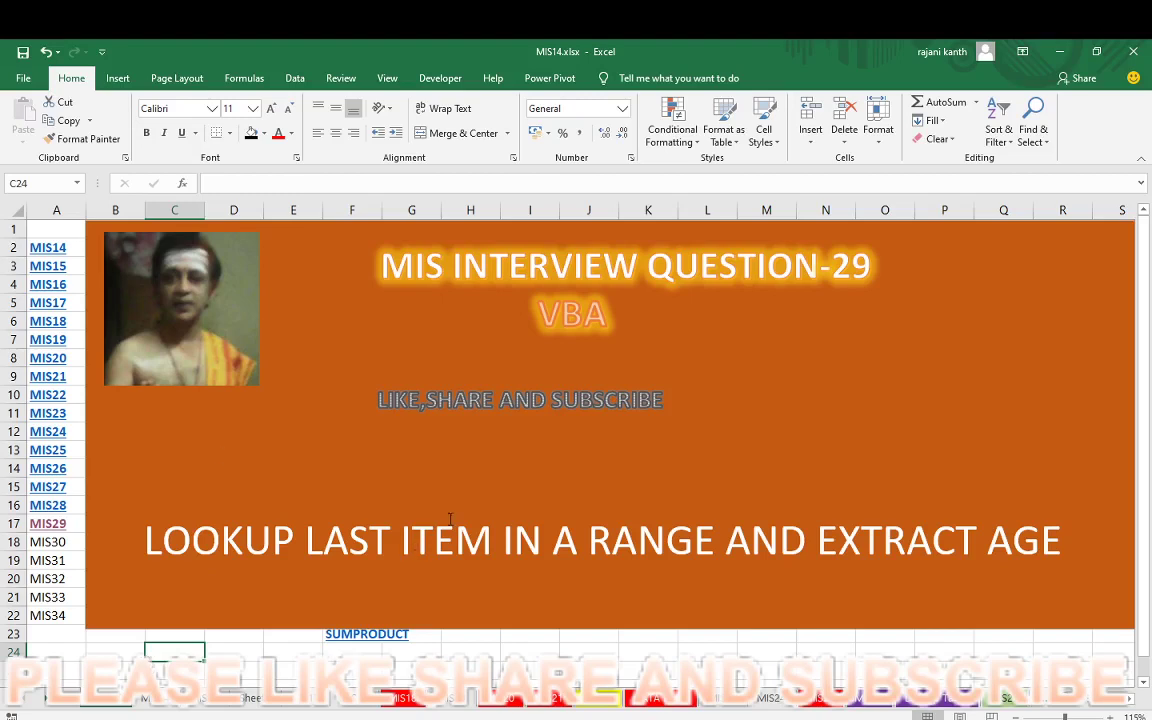
- Delete the 'VBA' line from the banner text box so MIS INTERVIEW QUESTION-29 heads it
{"action": "triple_click", "coordinate": [651, 314]}
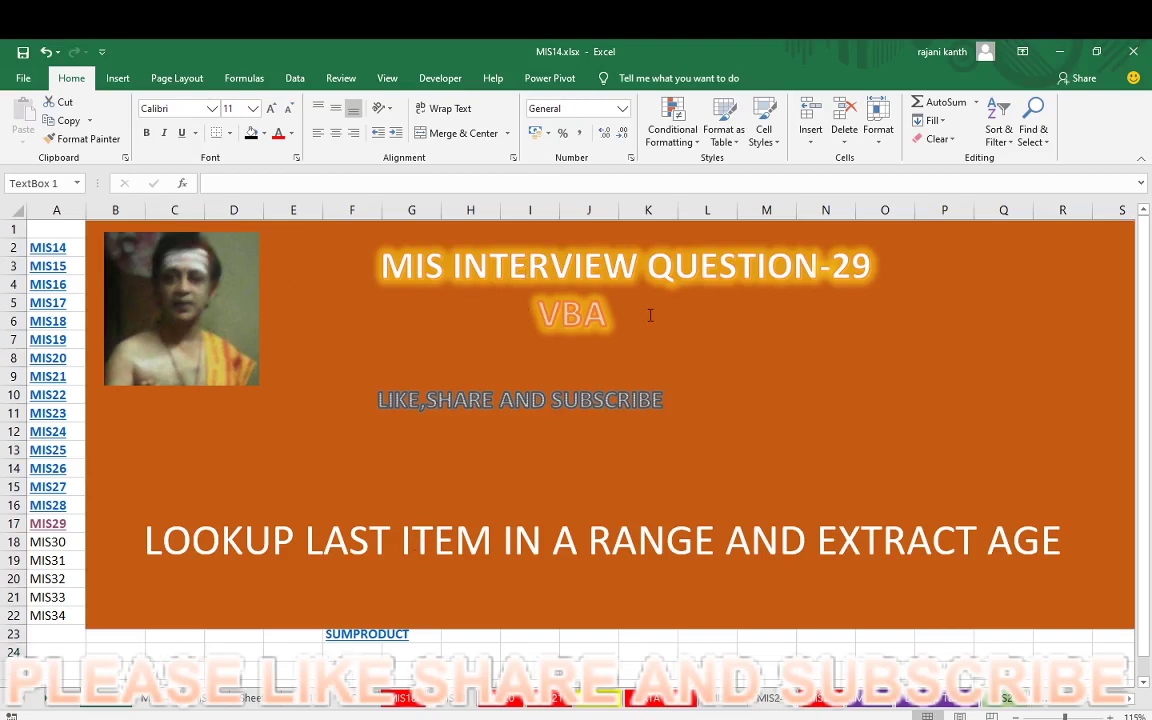
{"action": "key", "text": "Delete"}
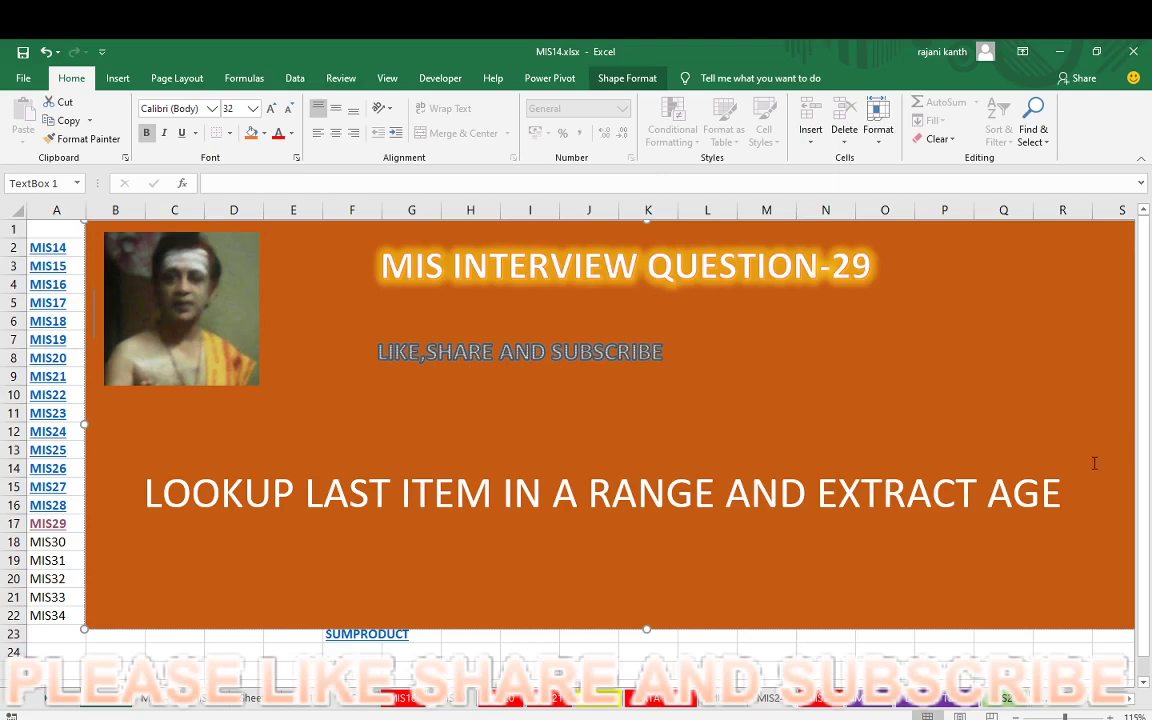
- Replace the final word 'AGE' in the banner title with 'CODE'
{"action": "left_click_drag", "start_coordinate": [988, 492], "coordinate": [1066, 492]}
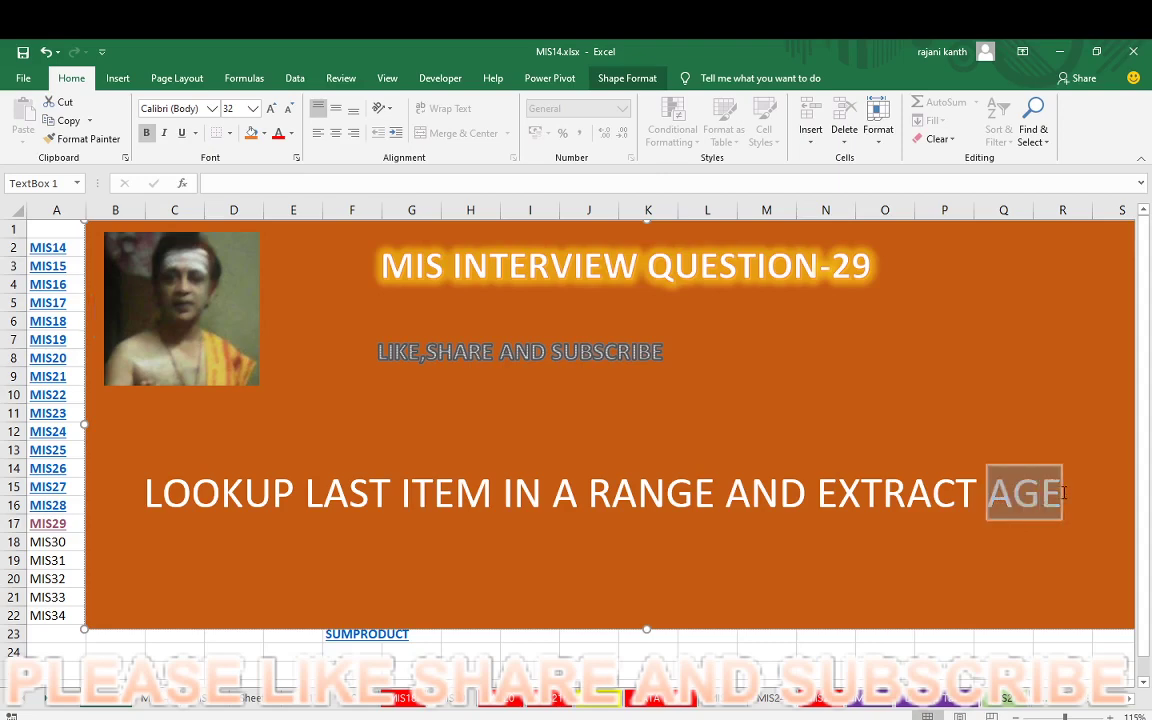
{"action": "type", "text": "CODE"}
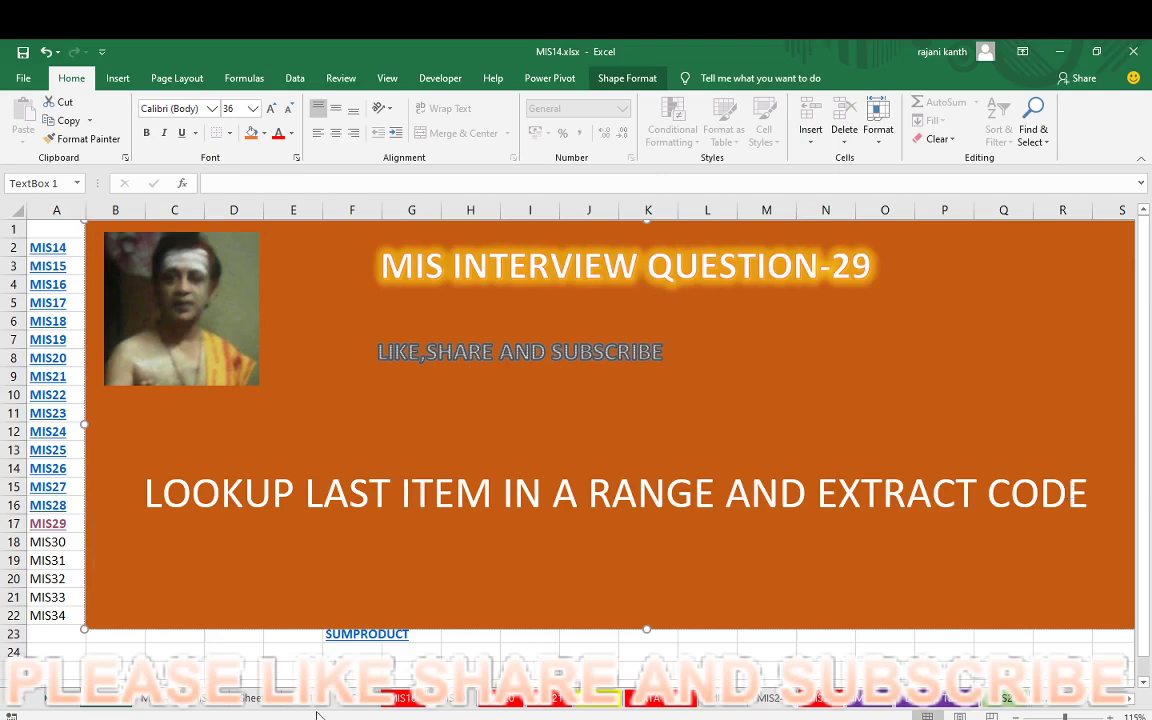
- Go to the MIS29 sheet and choose GHI as the Lookup value in D2
{"action": "left_click", "coordinate": [44, 523]}
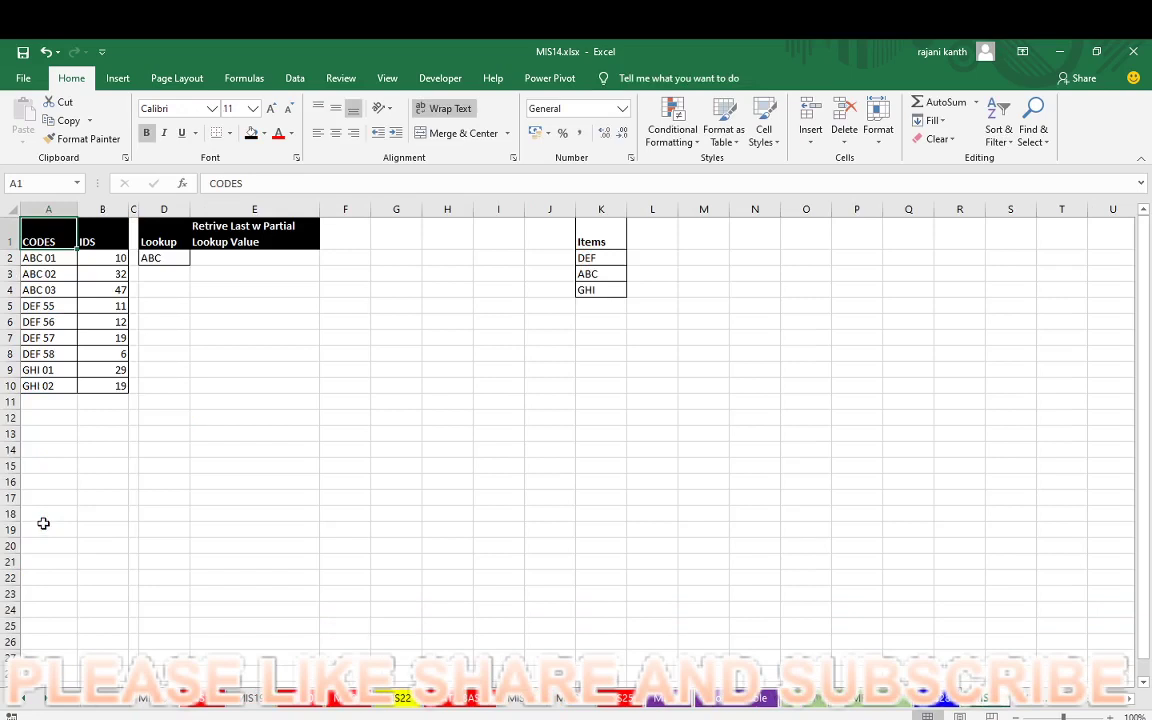
{"action": "left_click", "coordinate": [447, 449]}
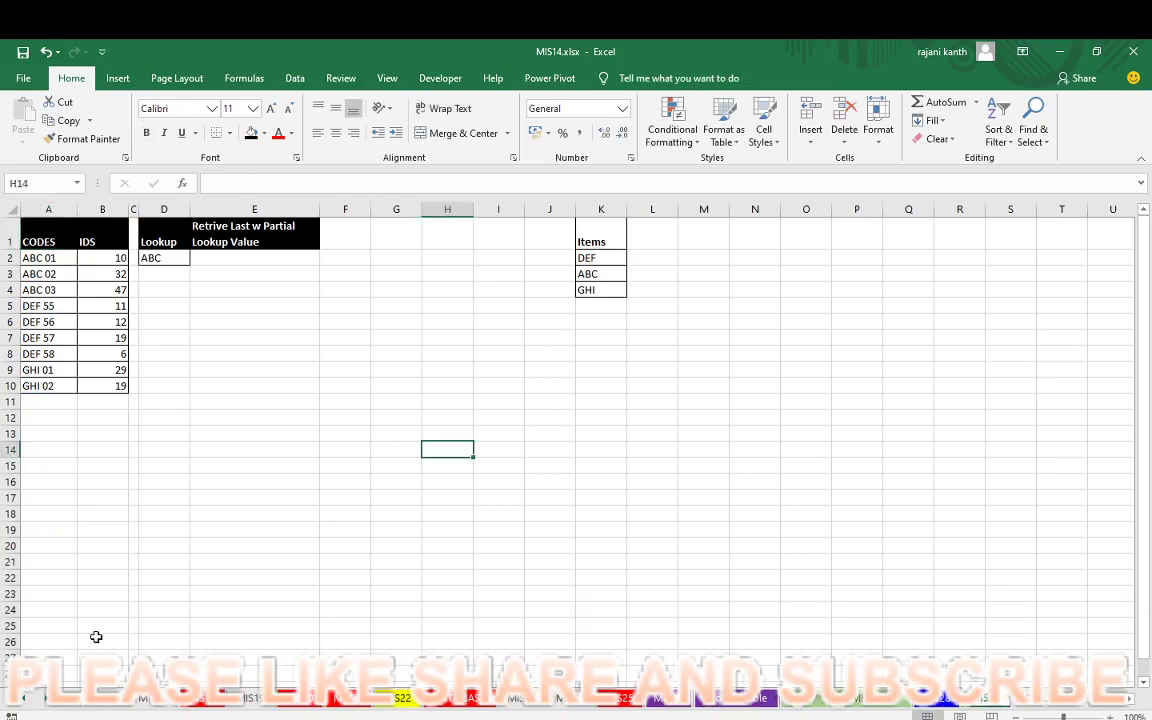
{"action": "left_click", "coordinate": [166, 258]}
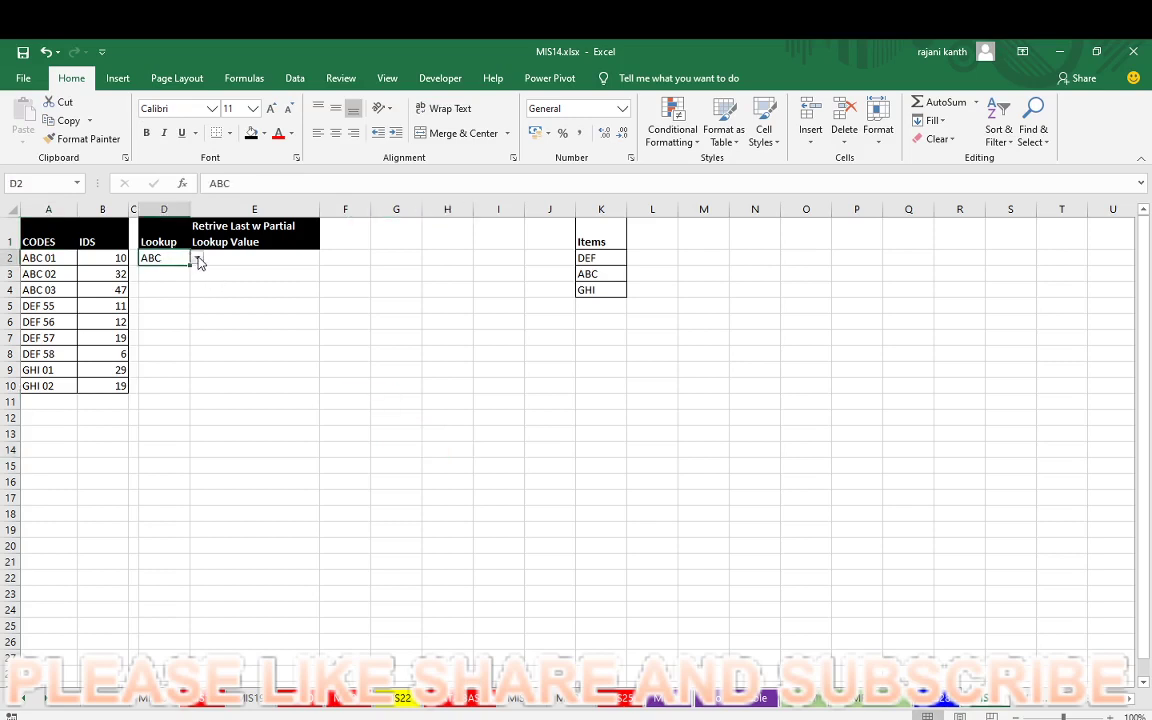
{"action": "left_click", "coordinate": [199, 261]}
{"action": "left_click", "coordinate": [170, 290]}
{"action": "left_click", "coordinate": [252, 261]}
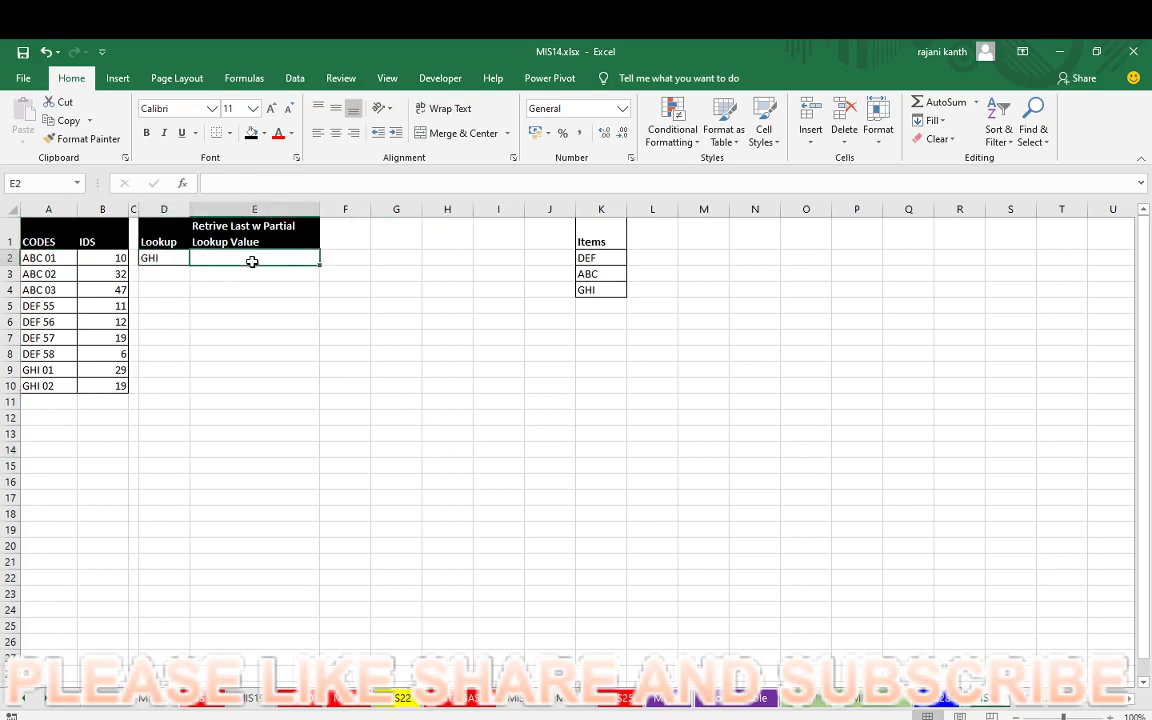
- Switch D2 to ABC and highlight ABC 03 with ID 47 as the last ABC code
{"action": "left_click", "coordinate": [152, 258]}
{"action": "left_click", "coordinate": [197, 258]}
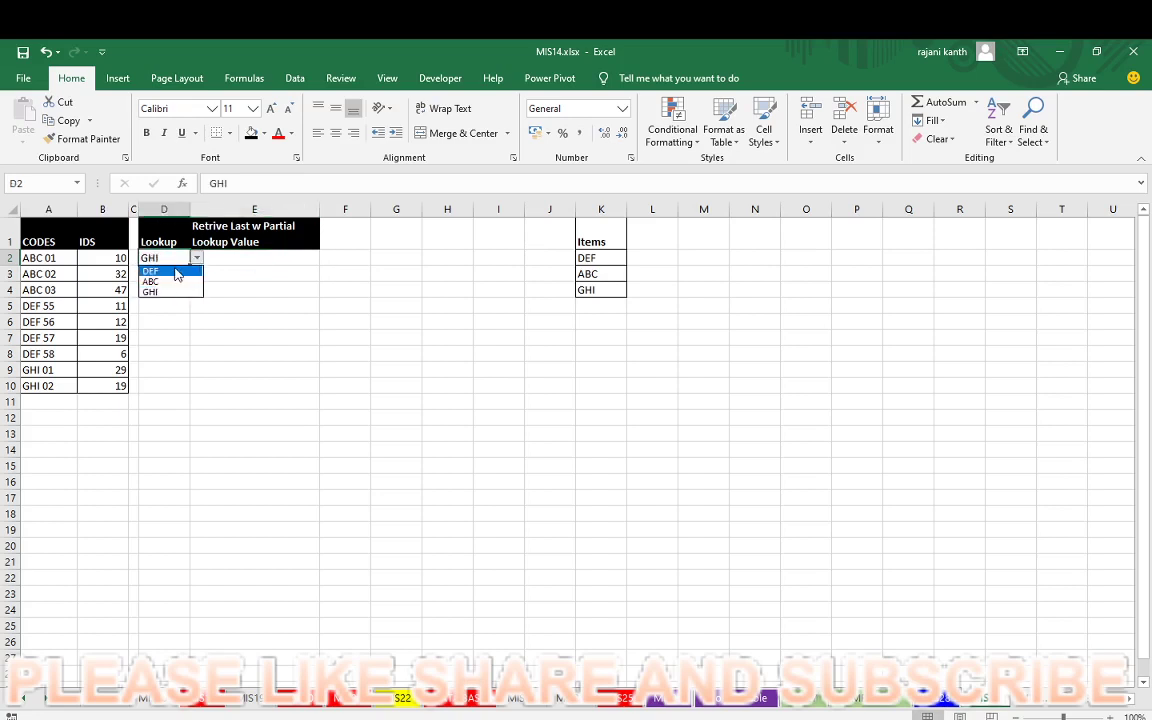
{"action": "left_click", "coordinate": [163, 281]}
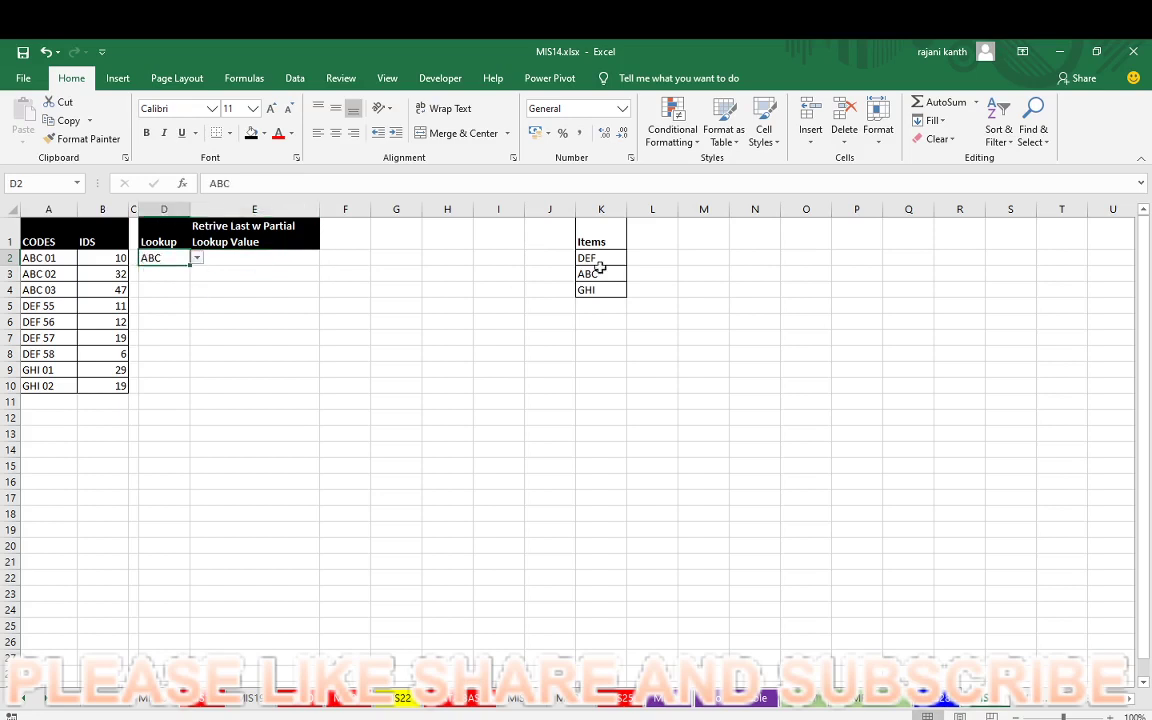
{"action": "left_click", "coordinate": [47, 259]}
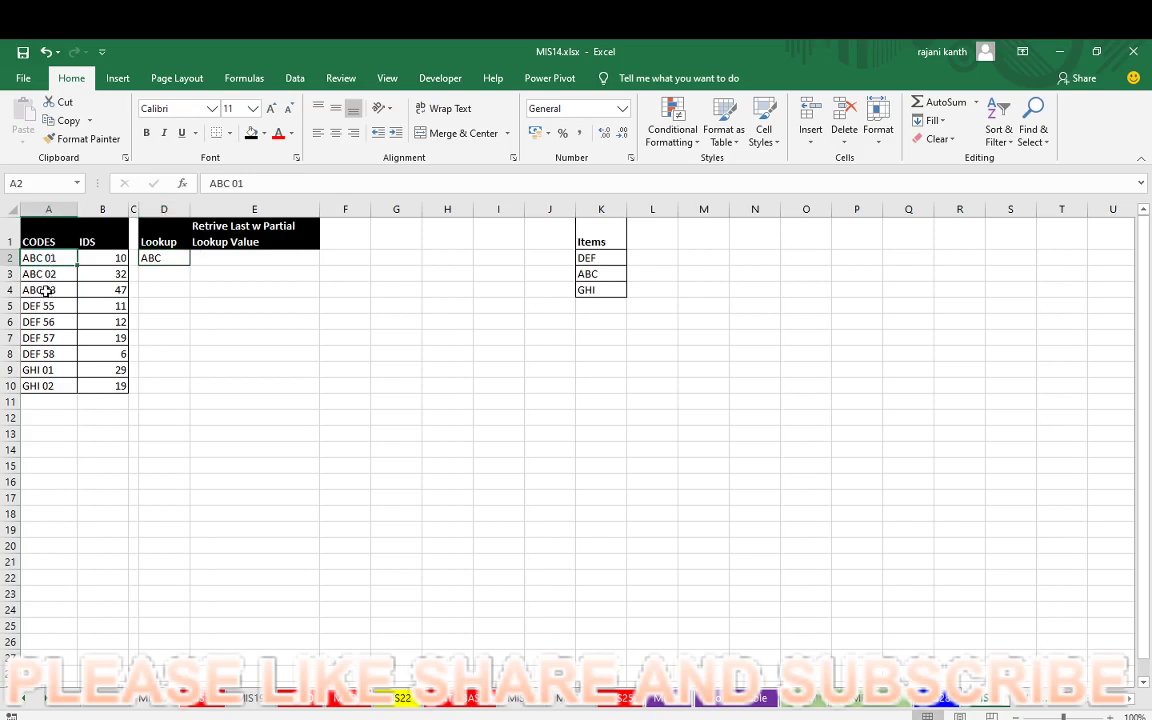
{"action": "left_click", "coordinate": [44, 290]}
{"action": "left_click", "coordinate": [114, 290]}
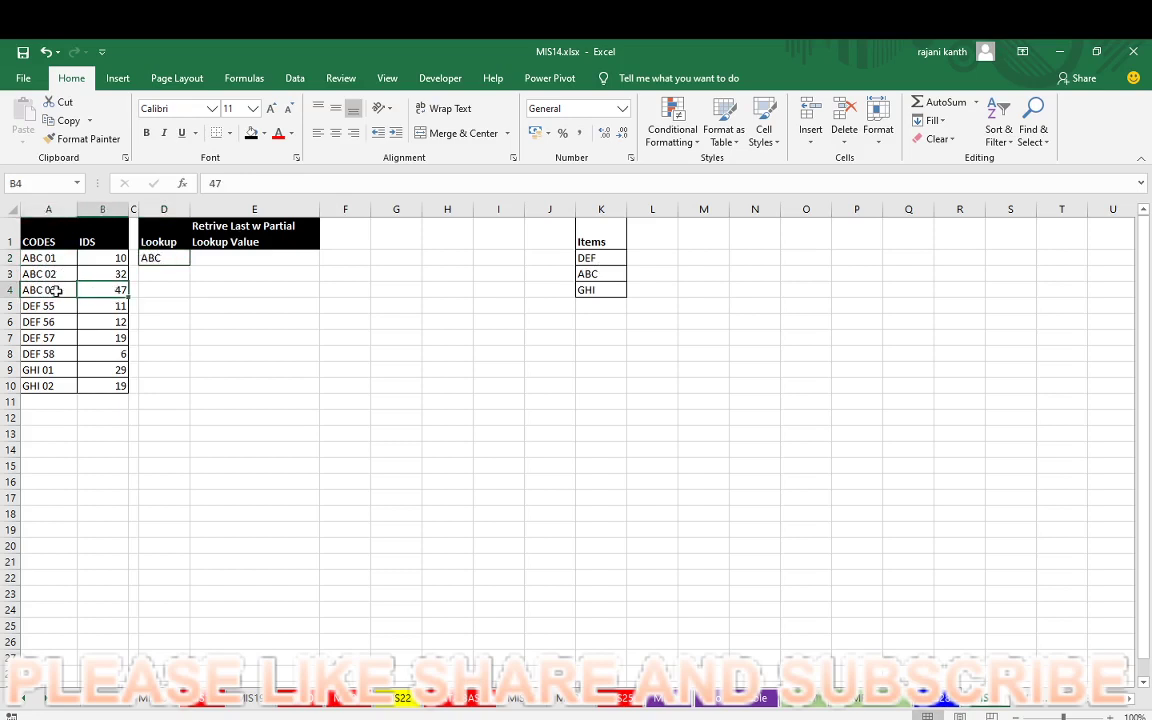
{"action": "left_click_drag", "start_coordinate": [46, 289], "coordinate": [113, 286]}
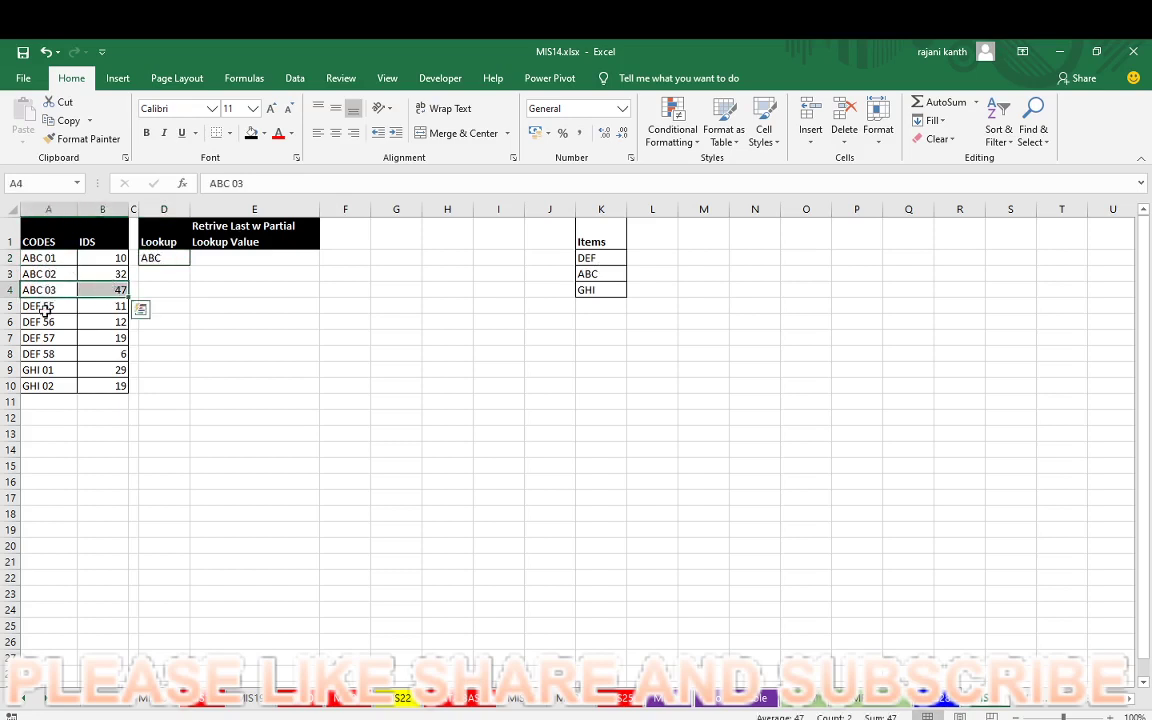
- Set D2 back to GHI, pointing out ID 19 and the DEF 57 and DEF 58 rows
{"action": "left_click", "coordinate": [160, 257]}
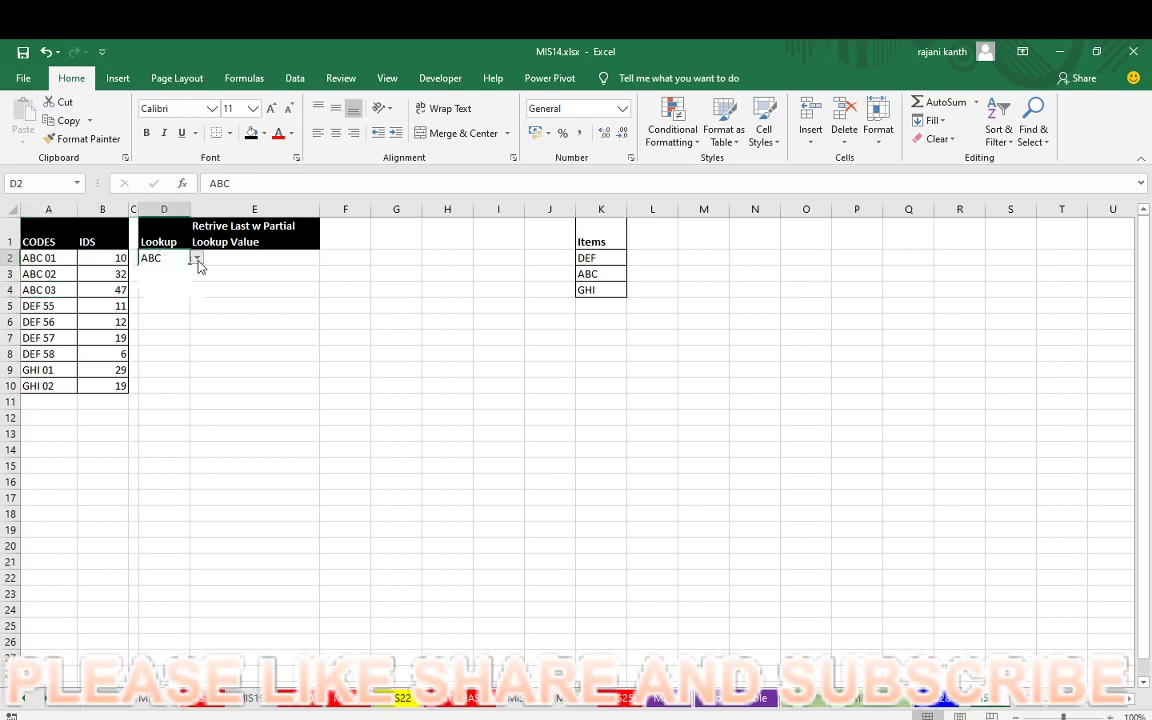
{"action": "left_click", "coordinate": [197, 258]}
{"action": "left_click", "coordinate": [170, 278]}
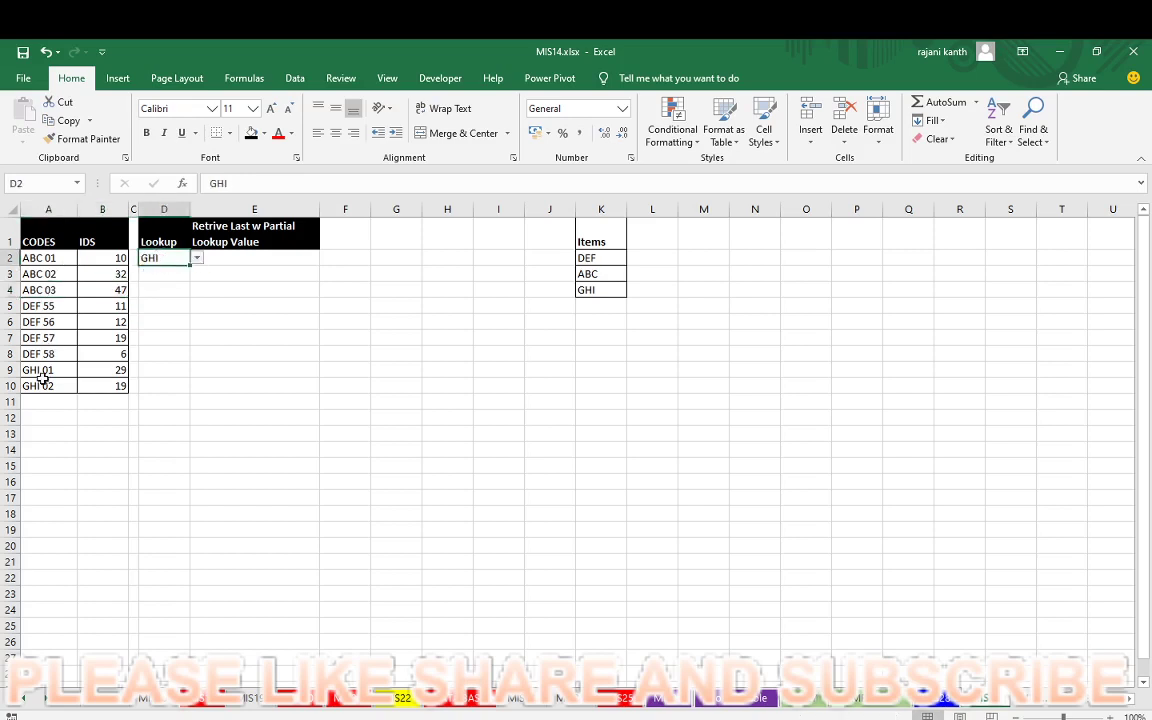
{"action": "left_click", "coordinate": [114, 387]}
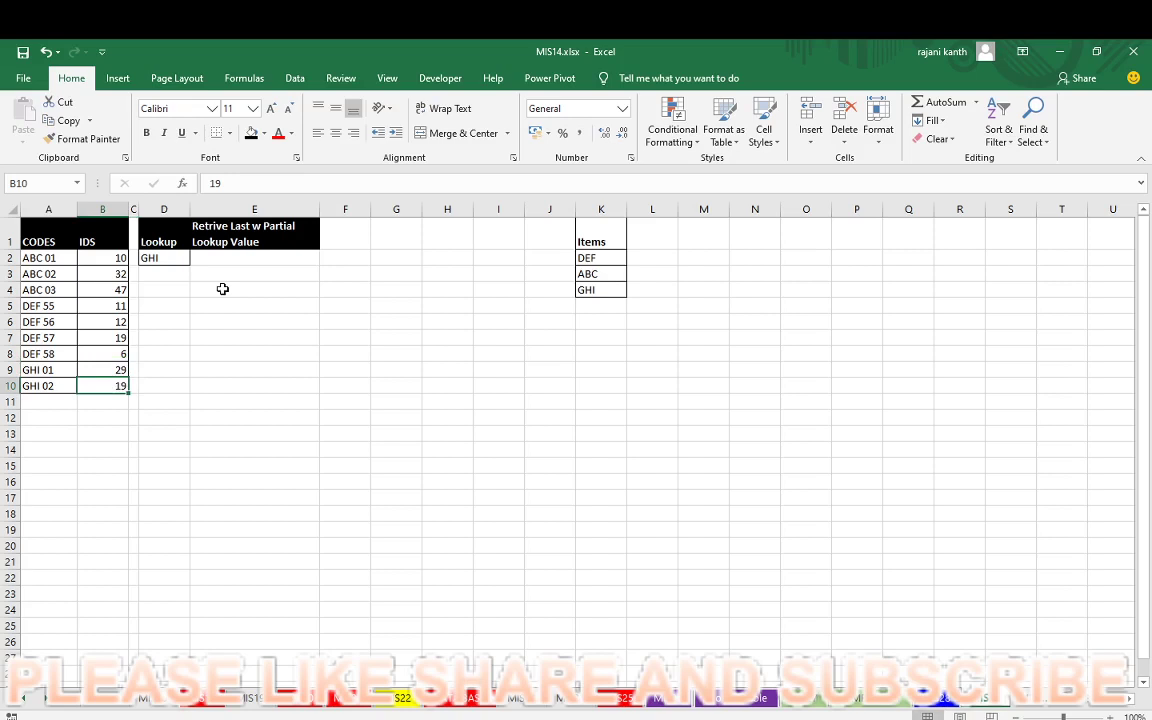
{"action": "left_click", "coordinate": [222, 258]}
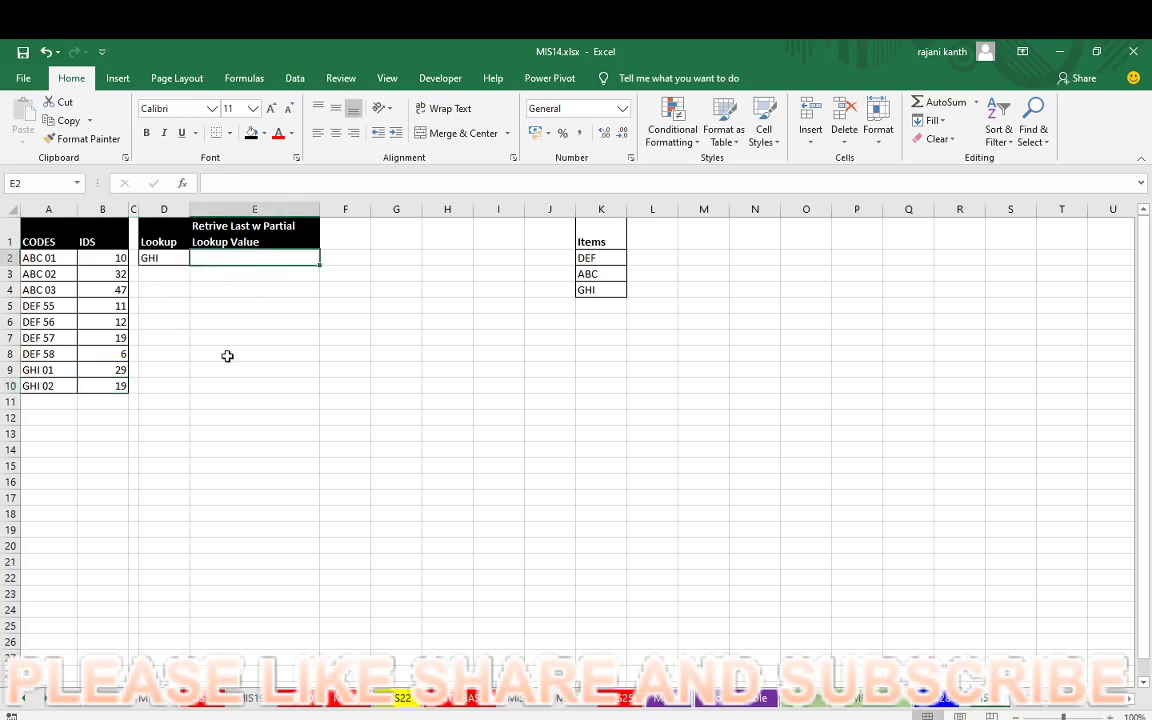
{"action": "left_click_drag", "start_coordinate": [46, 337], "coordinate": [116, 336]}
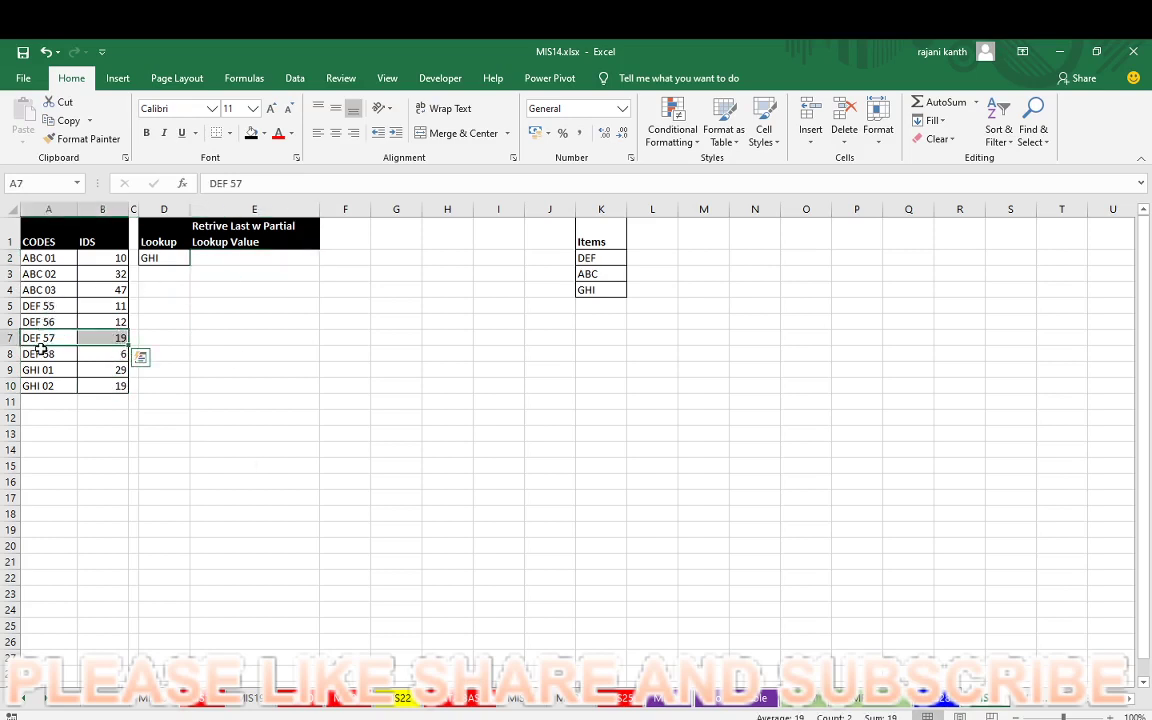
{"action": "left_click_drag", "start_coordinate": [41, 348], "coordinate": [109, 353]}
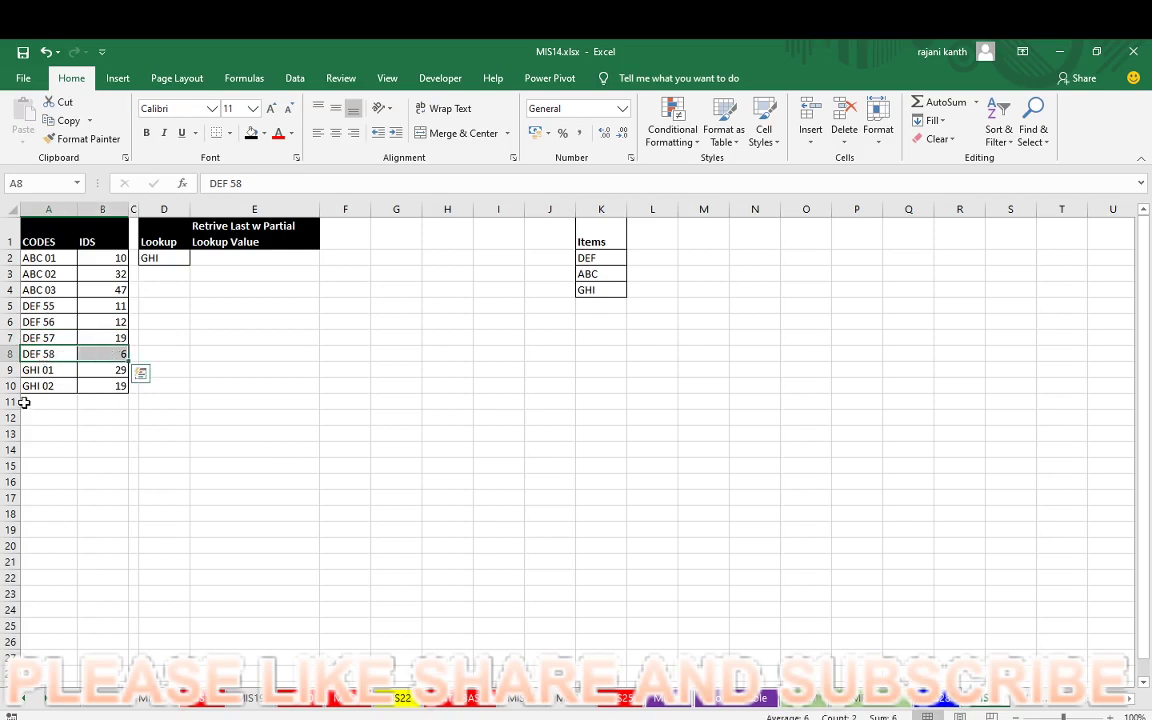
{"action": "left_click", "coordinate": [273, 257]}
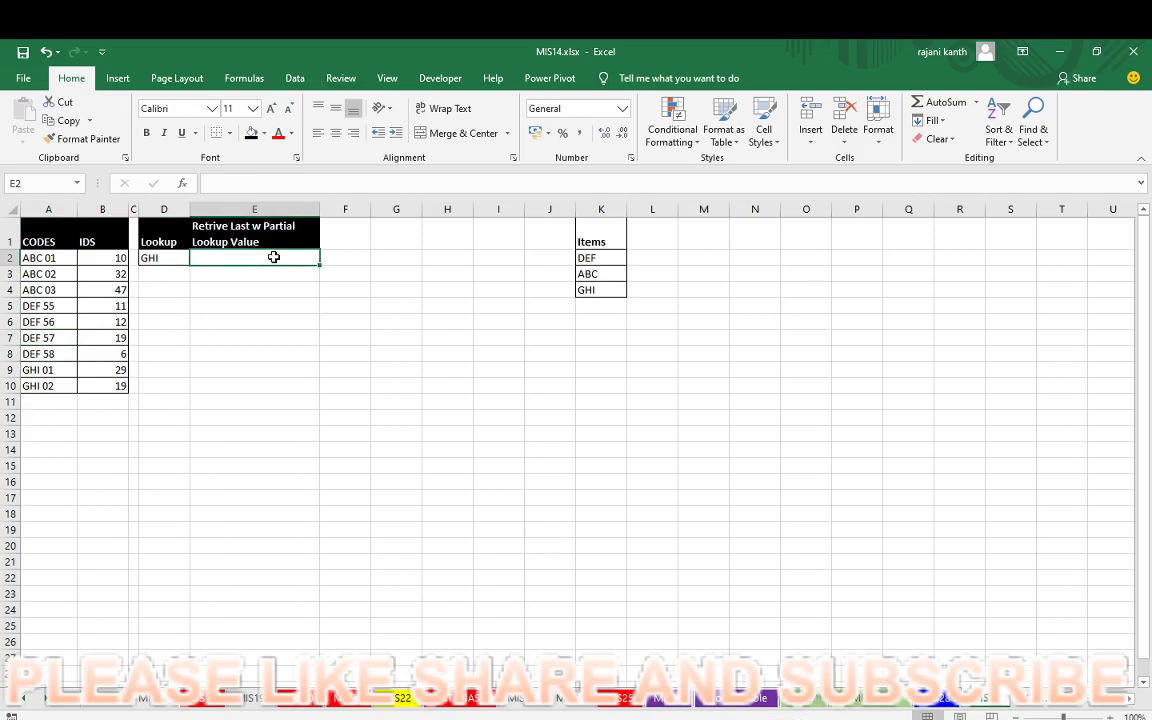
- Start a SEARCH formula in E2 that looks for D2 within A2
{"action": "type", "text": "=SEARCH"}
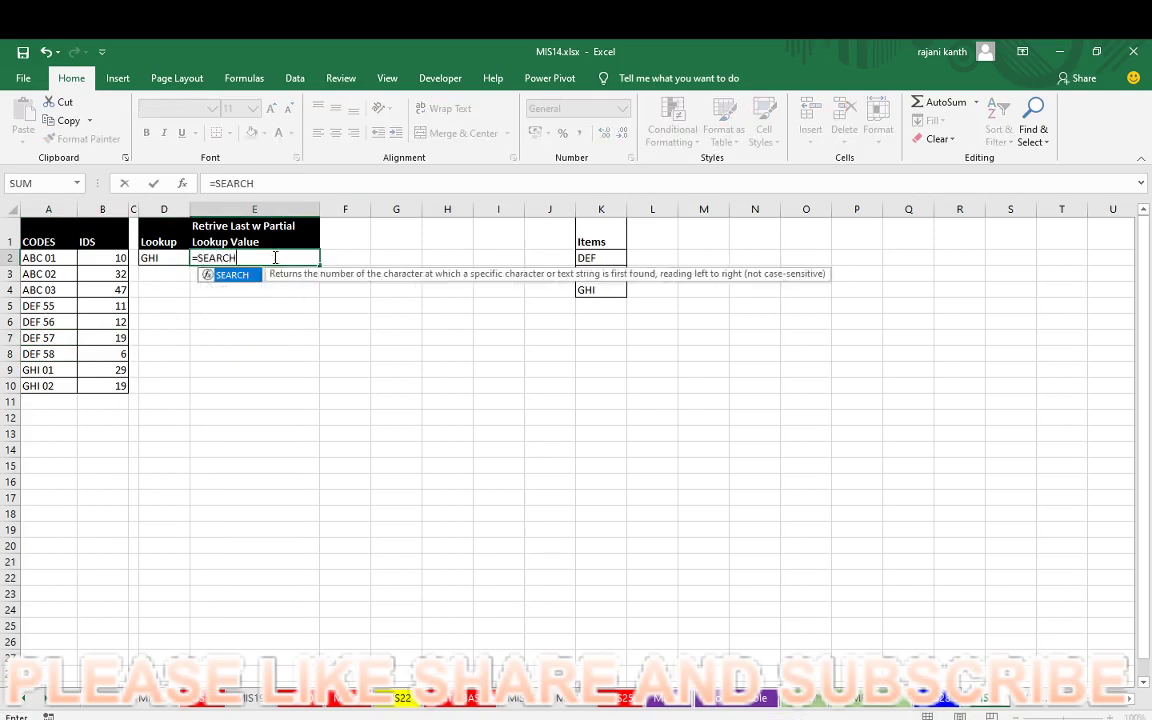
{"action": "type", "text": "("}
{"action": "key", "text": "Left"}
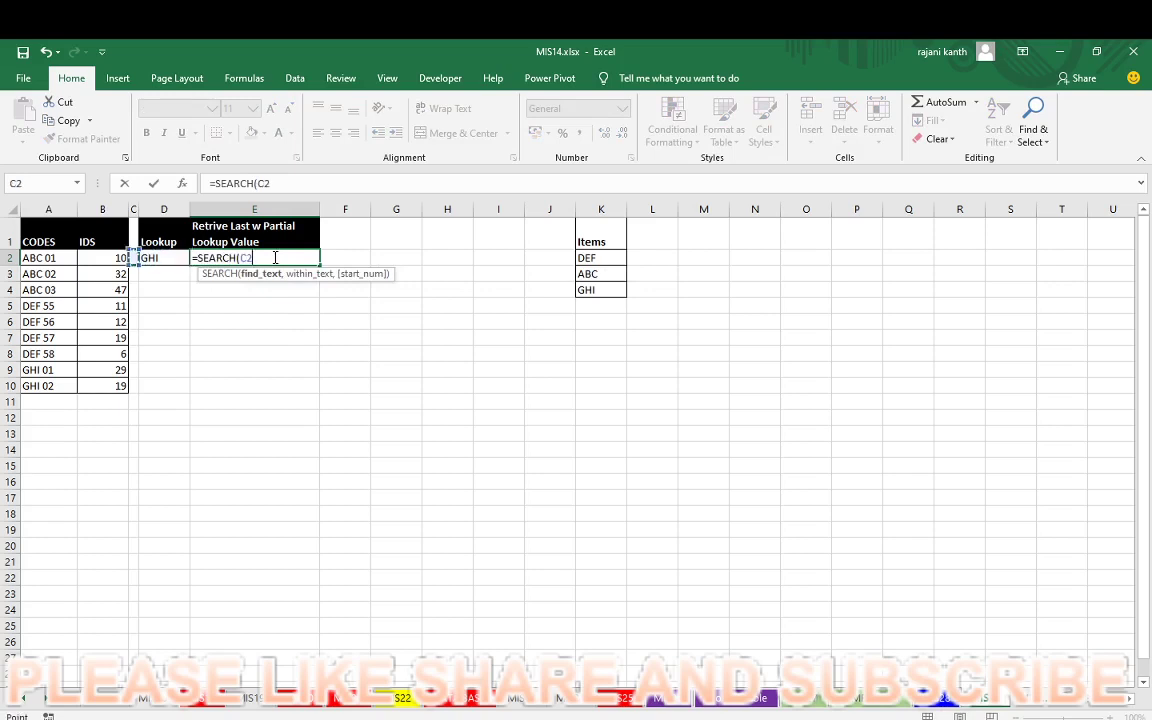
{"action": "type", "text": ","}
{"action": "key", "text": "Left"}
{"action": "key", "text": "Left"}
{"action": "key", "text": "Left"}
{"action": "key", "text": "Left"}
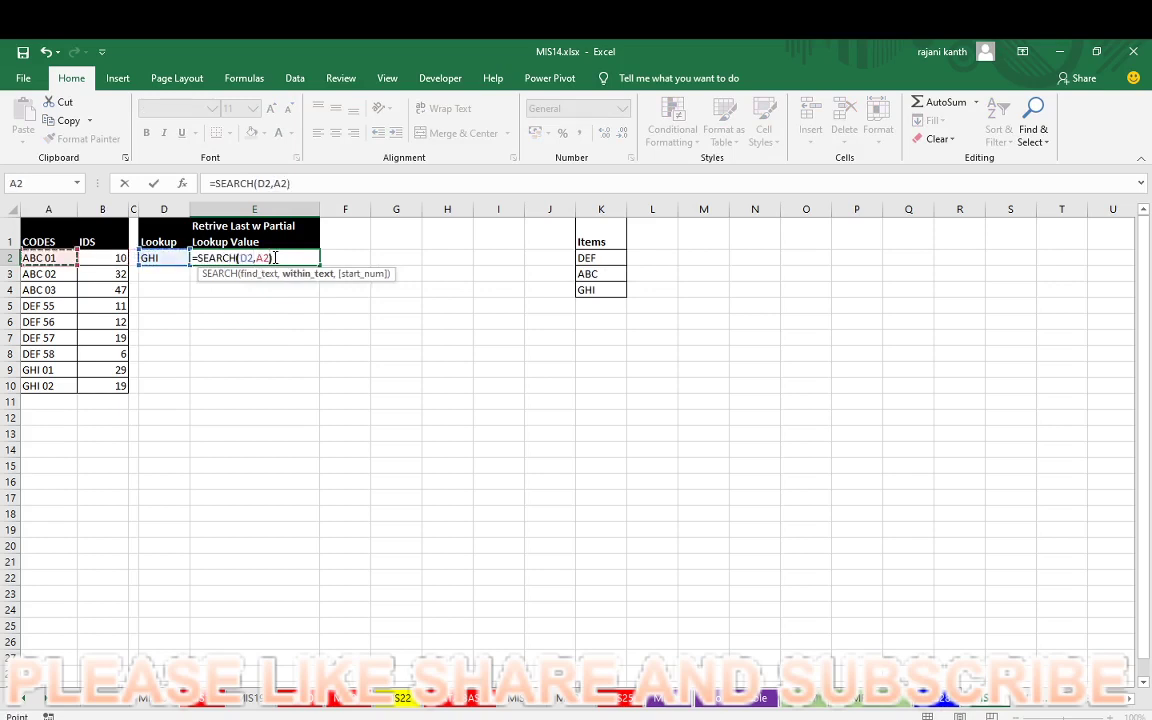
{"action": "type", "text": ")"}
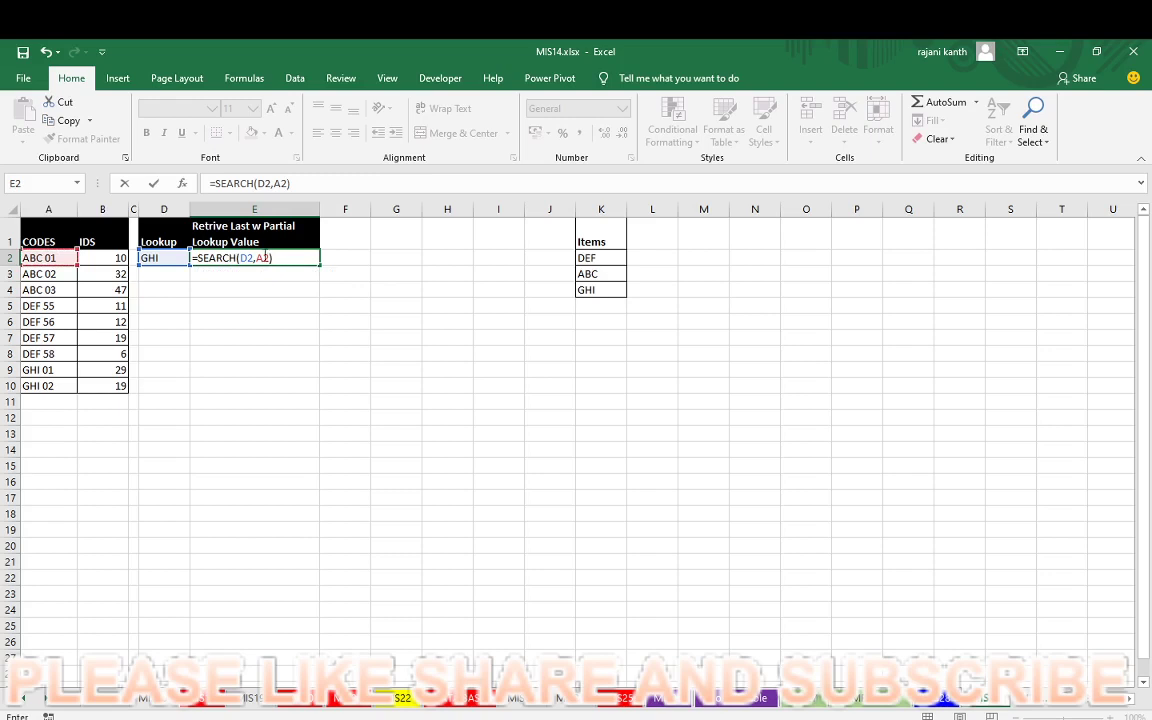
- Evaluate the A2 argument with F9, undo the preview, and review SEARCH's arguments
{"action": "double_click", "coordinate": [262, 258]}
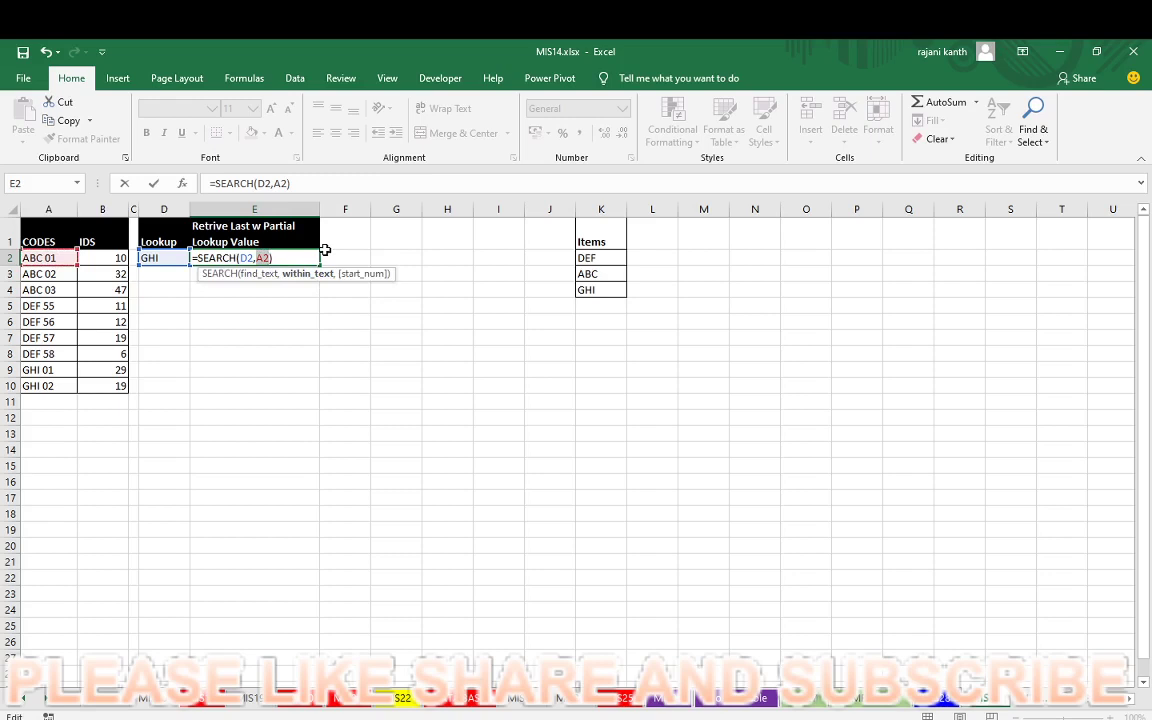
{"action": "key", "text": "F9"}
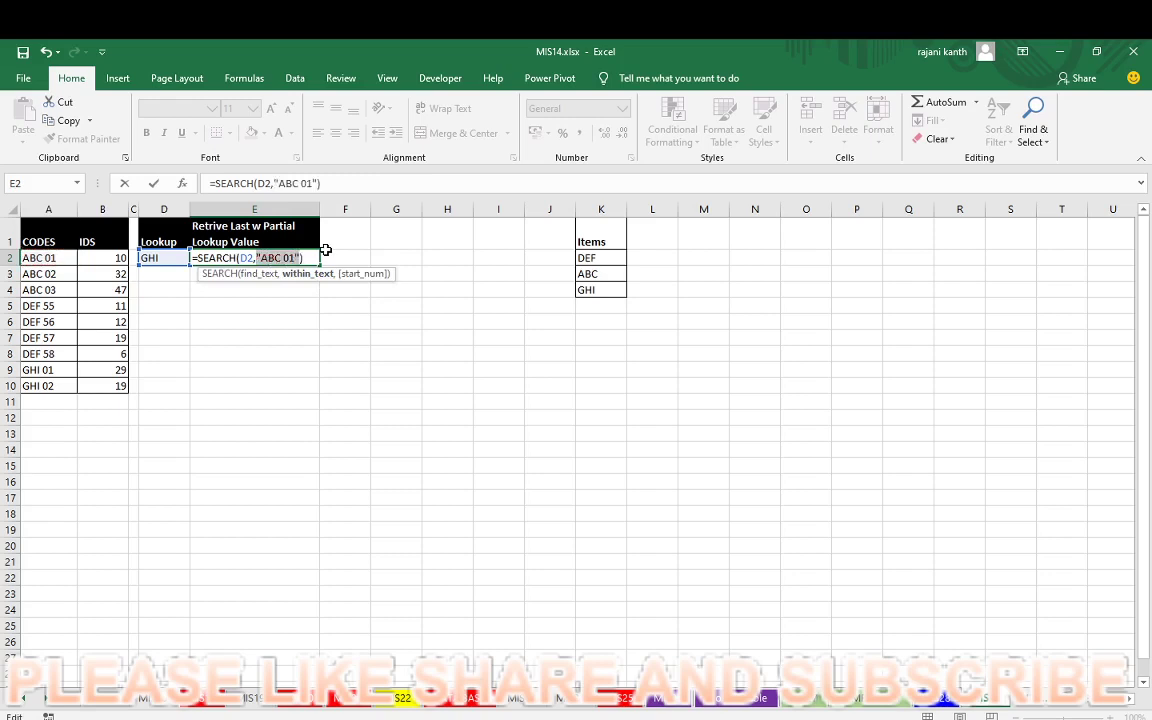
{"action": "key", "text": "ctrl+z"}
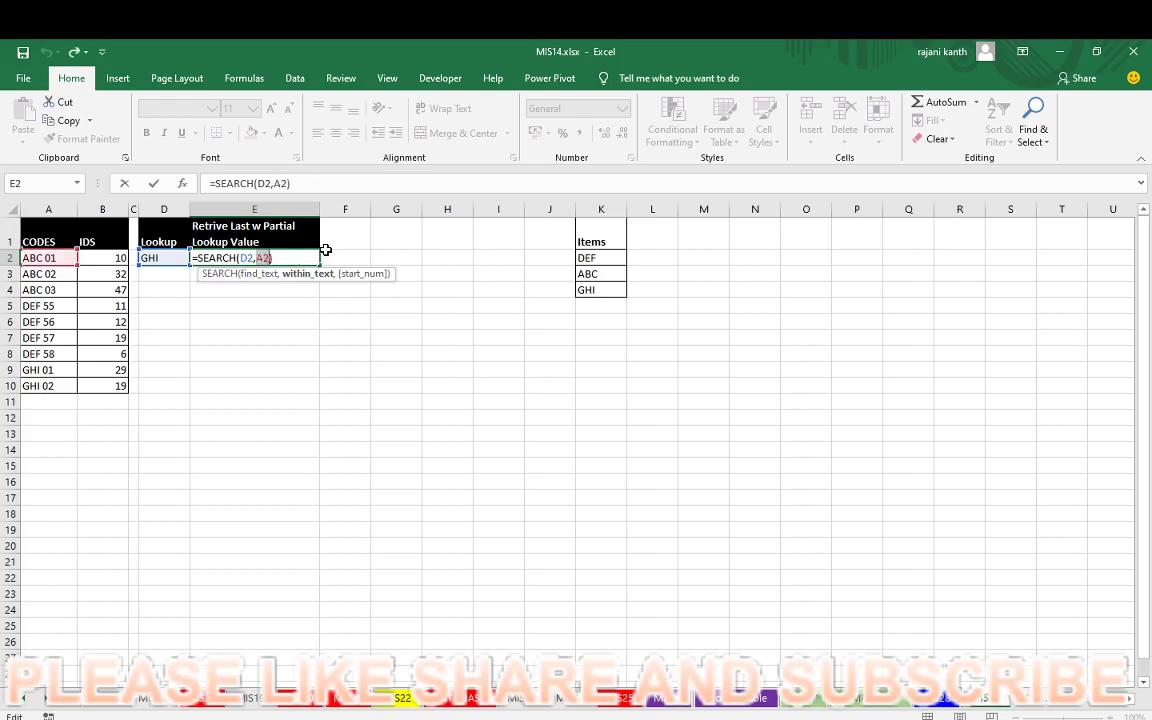
{"action": "left_click", "coordinate": [258, 274]}
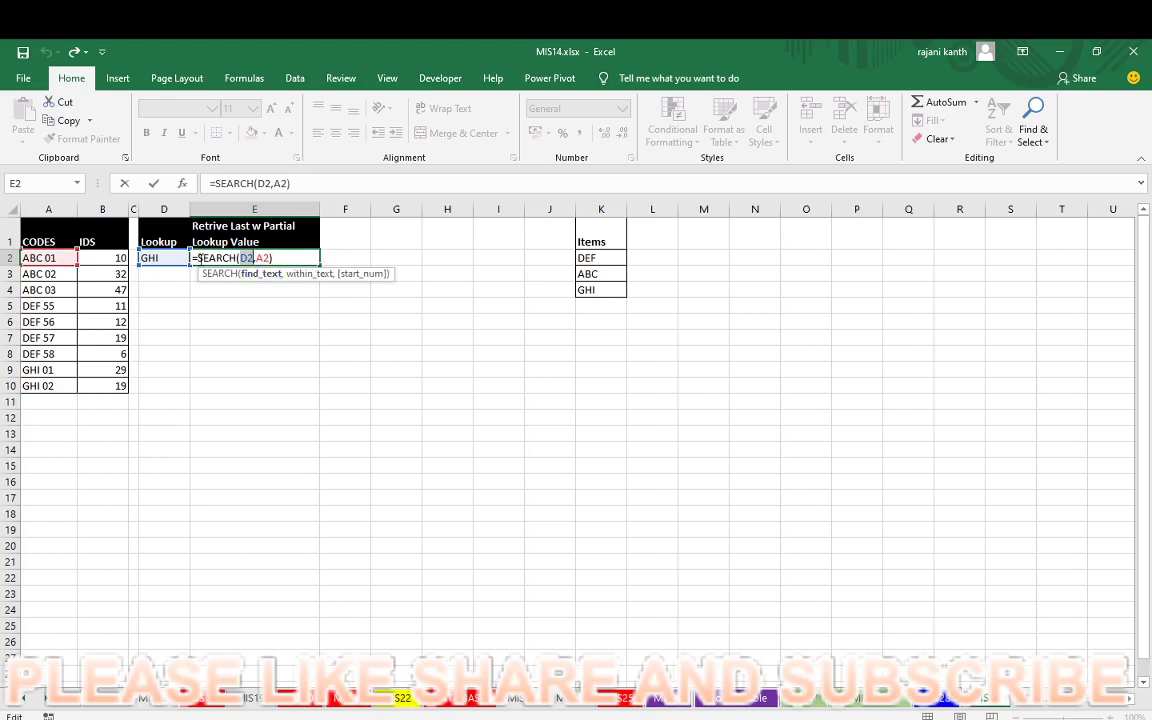
{"action": "left_click", "coordinate": [308, 274]}
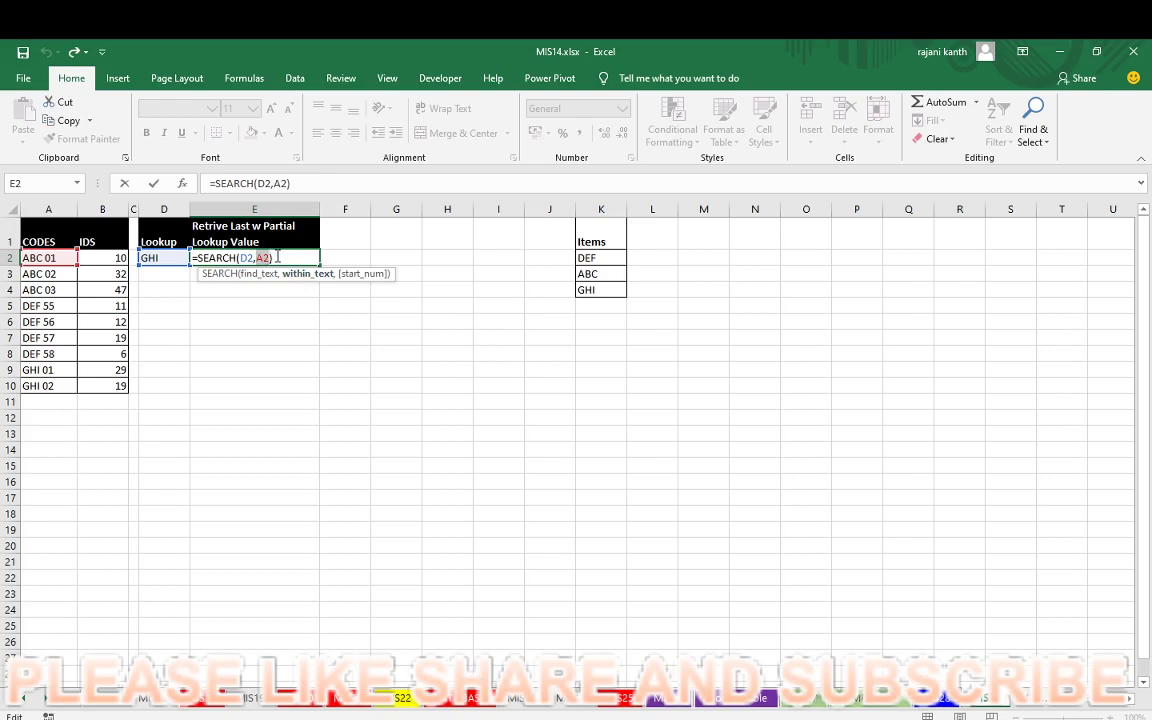
- Try the swapped arguments SEARCH(A2,D2), preview it with F9, then clear E2
{"action": "double_click", "coordinate": [248, 258]}
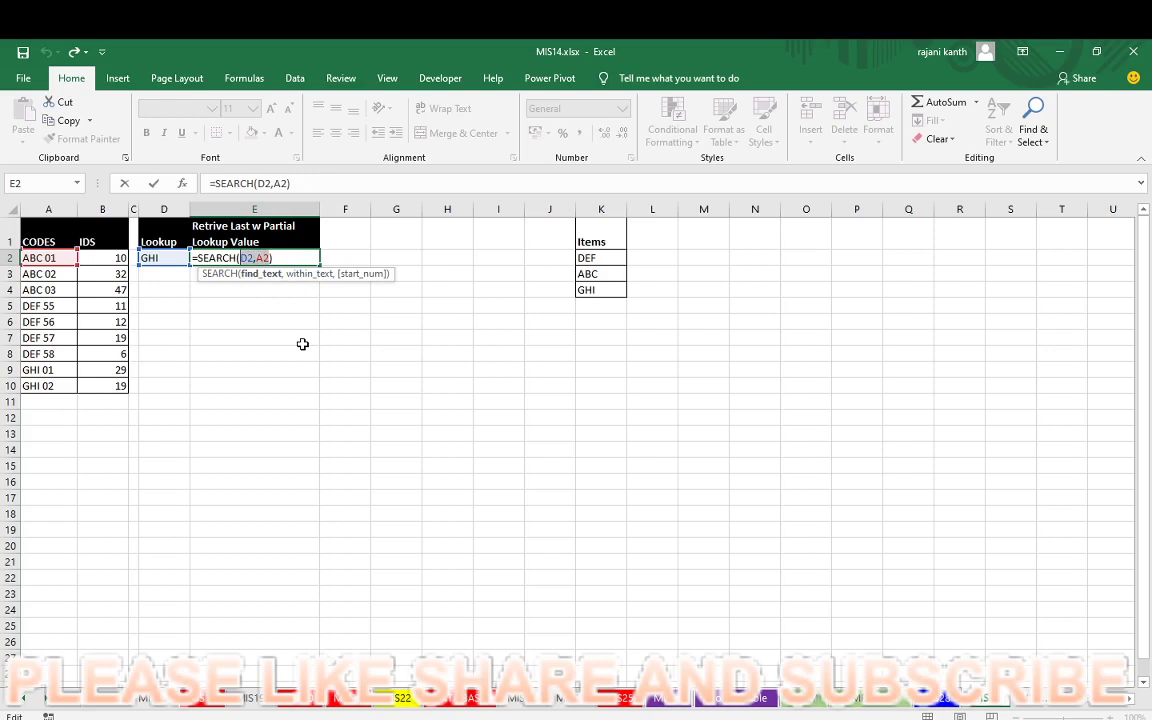
{"action": "type", "text": "A2"}
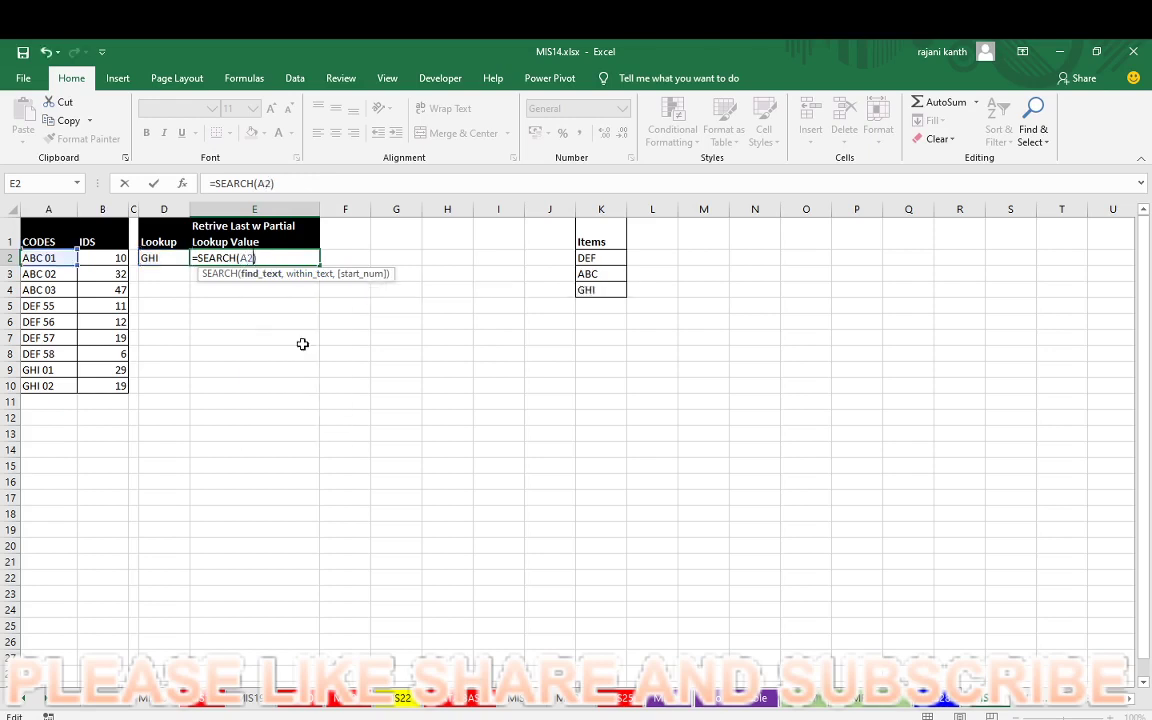
{"action": "type", "text": ","}
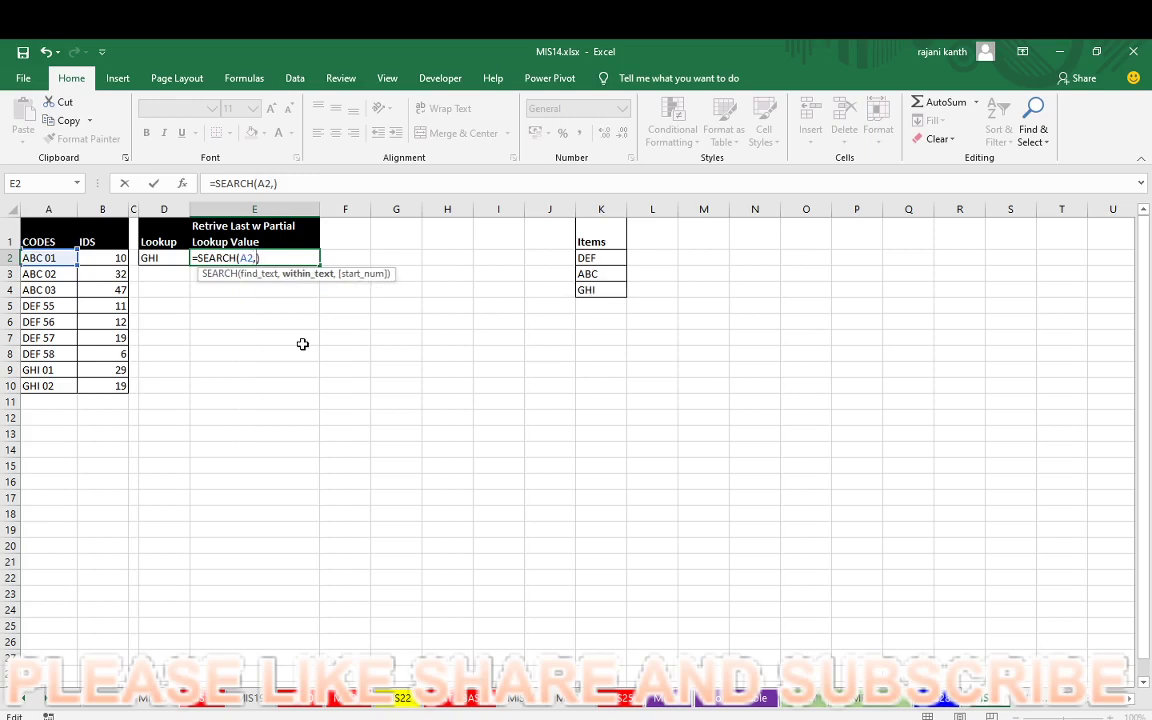
{"action": "type", "text": "D2"}
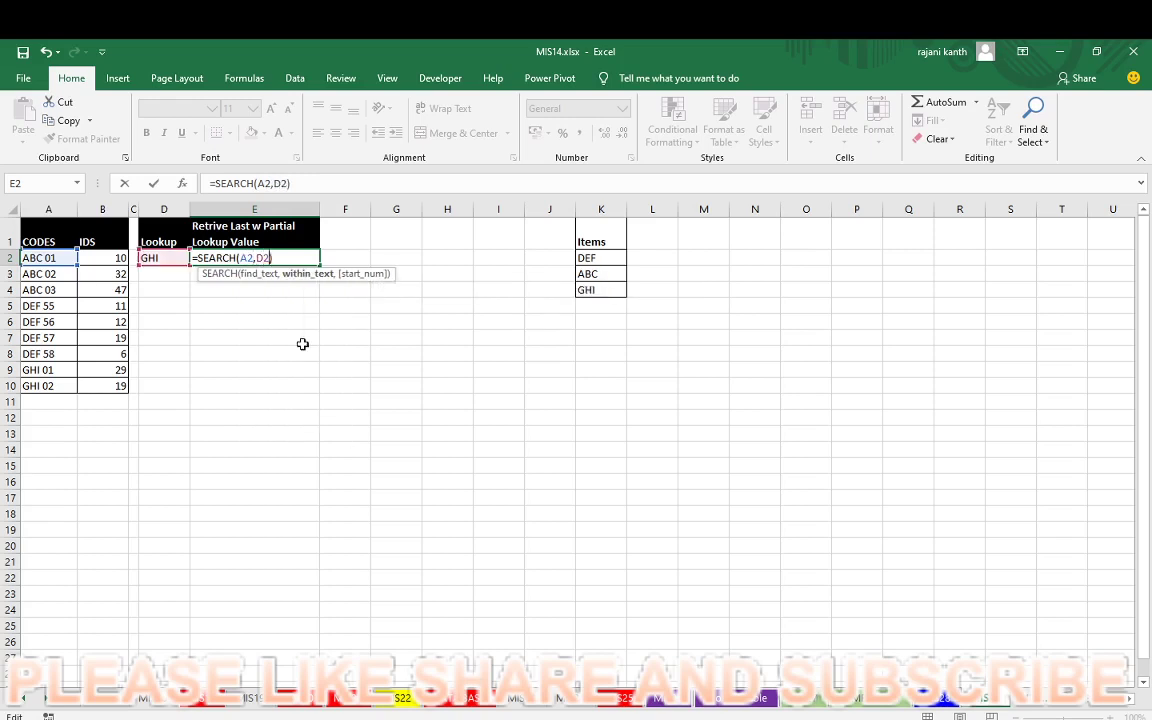
{"action": "key", "text": "F9"}
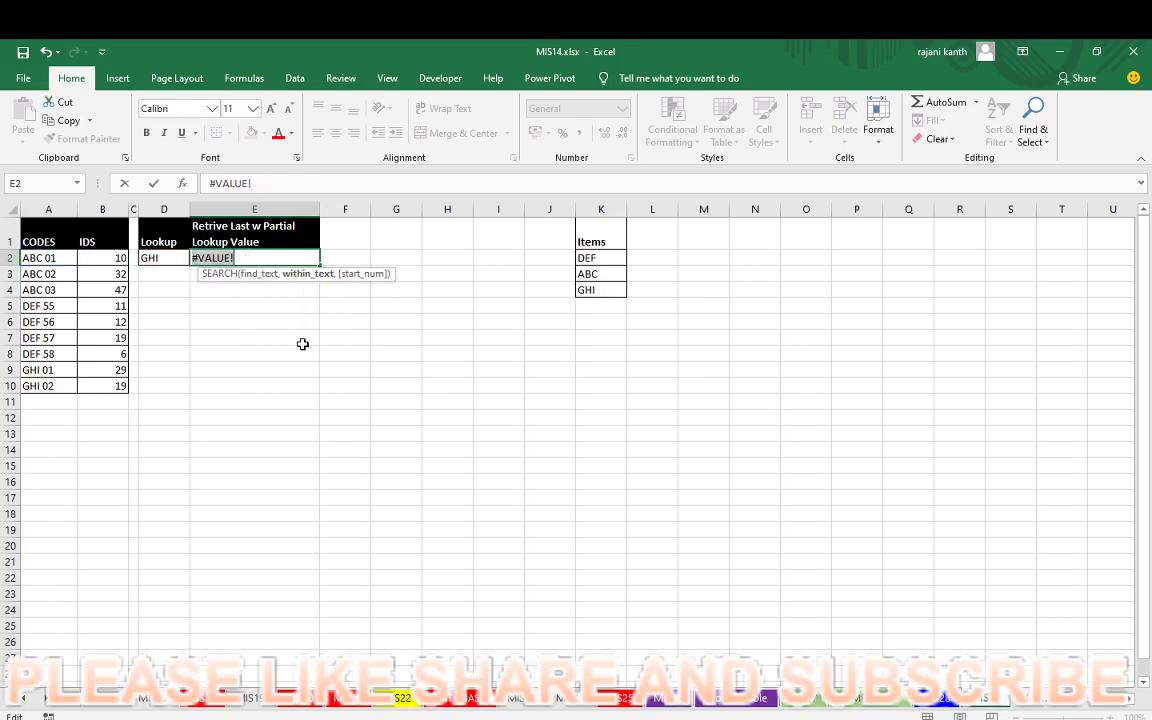
{"action": "key", "text": "ctrl+z"}
{"action": "key", "text": "BackSpace"}
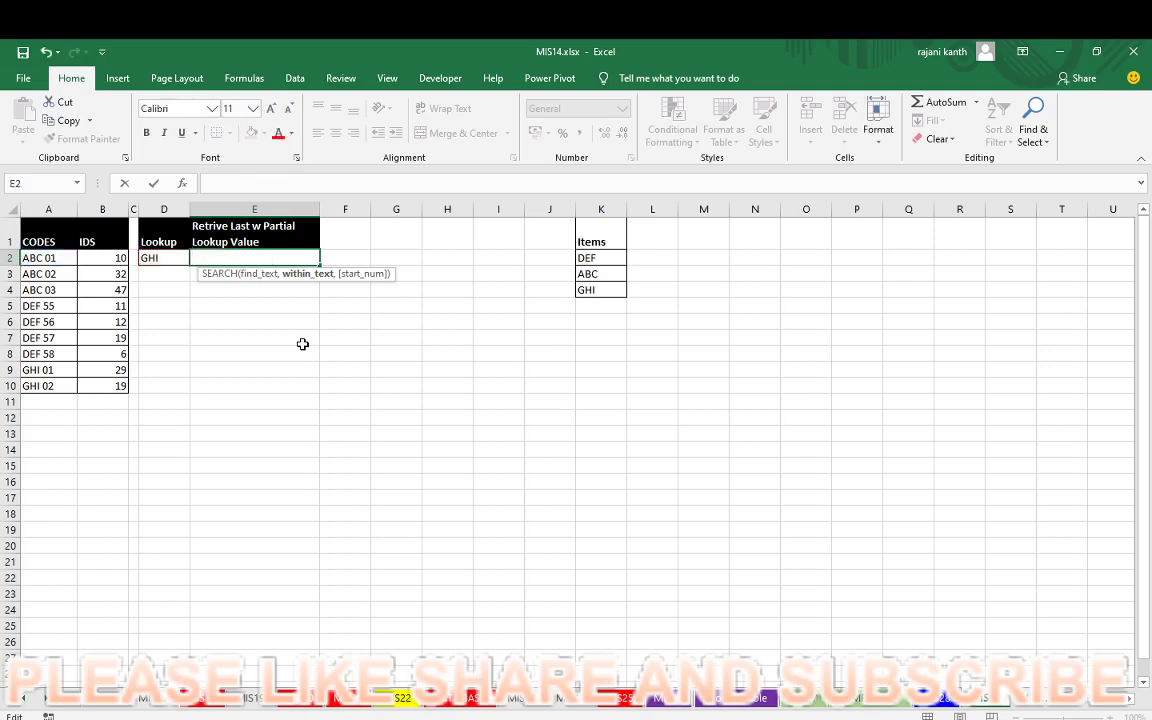
- Re-enter =SEARCH(D2,A2) in E2, which returns #VALUE!
{"action": "type", "text": "=SEARCH"}
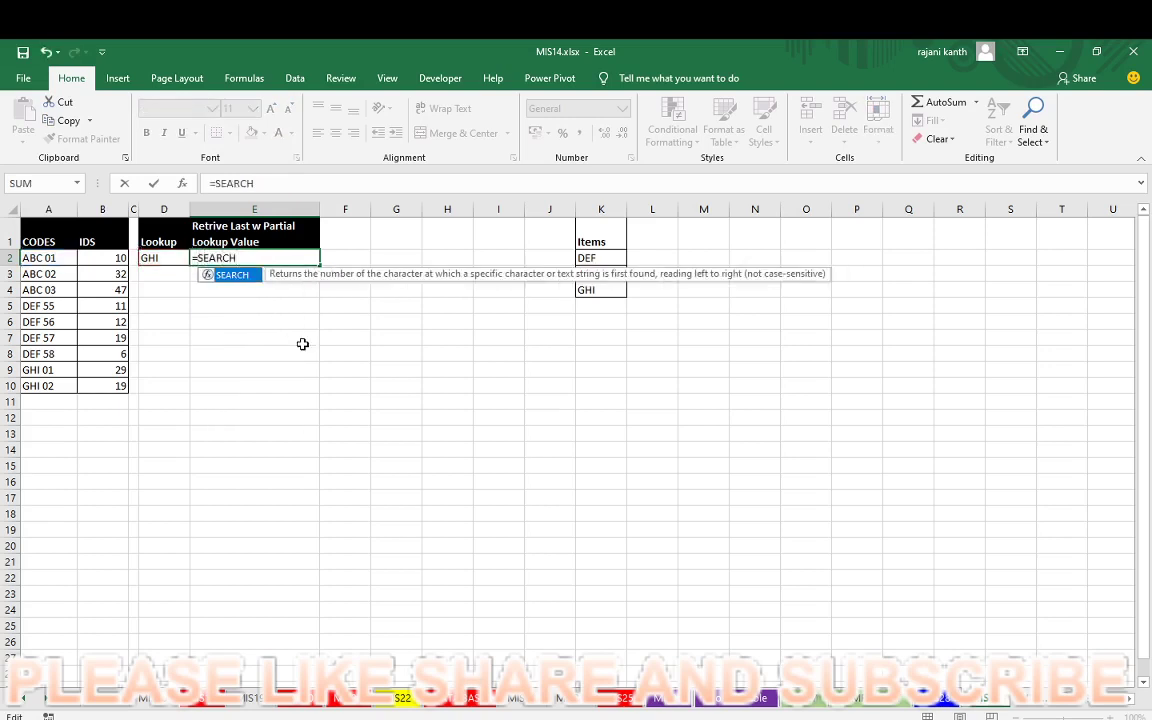
{"action": "type", "text": "("}
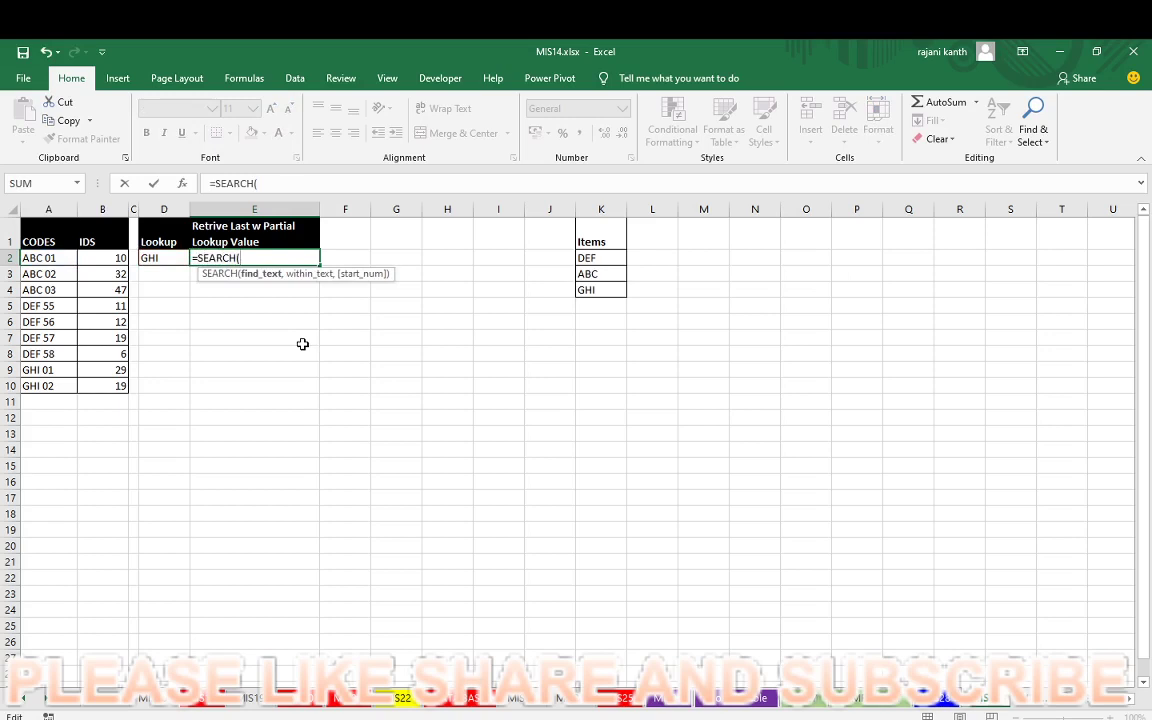
{"action": "key", "text": "Left"}
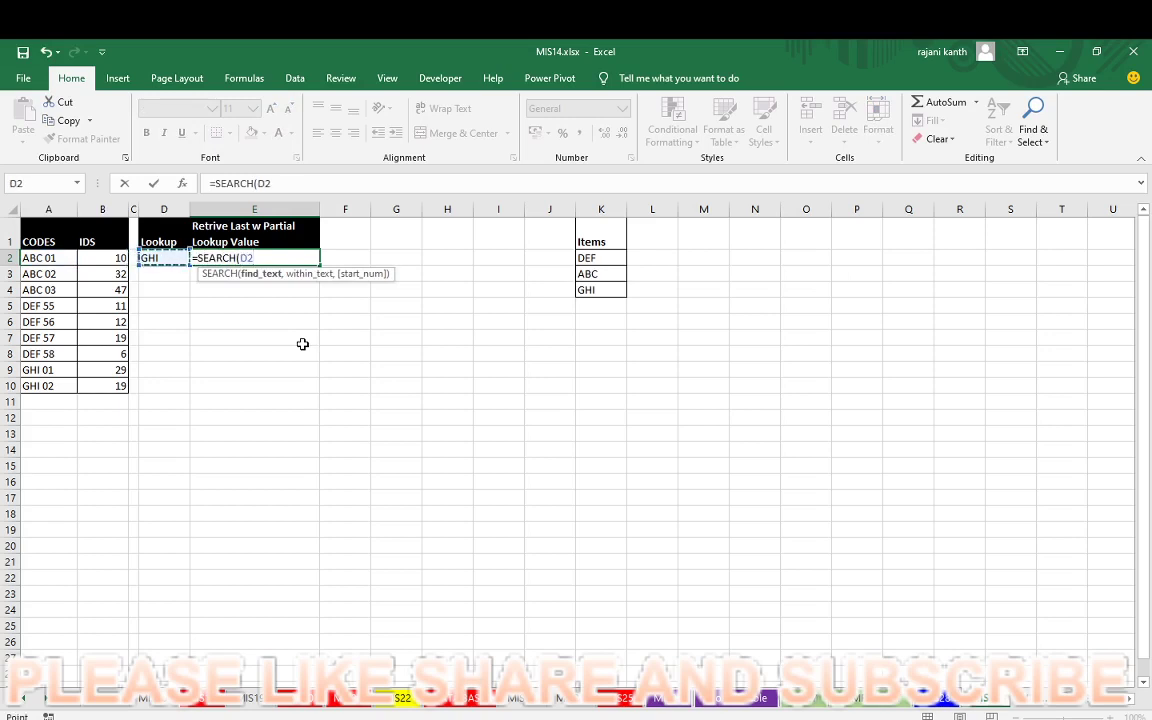
{"action": "type", "text": ","}
{"action": "key", "text": "Left"}
{"action": "key", "text": "Left"}
{"action": "key", "text": "Left"}
{"action": "key", "text": "Left"}
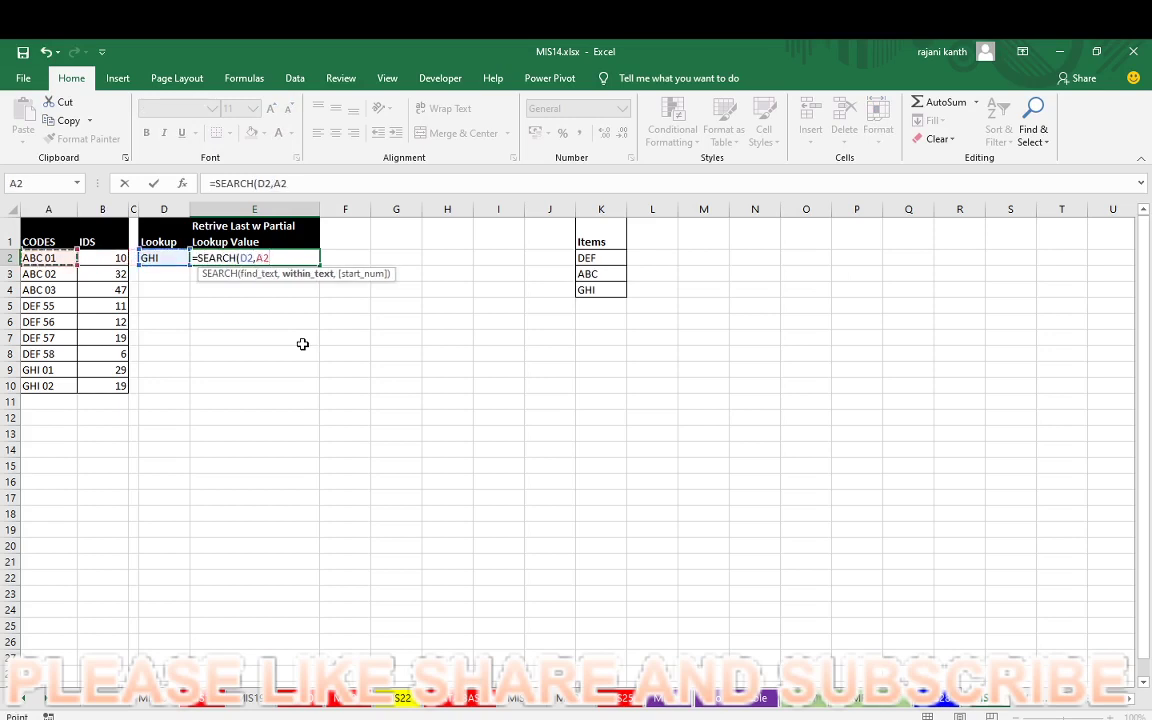
{"action": "type", "text": ")"}
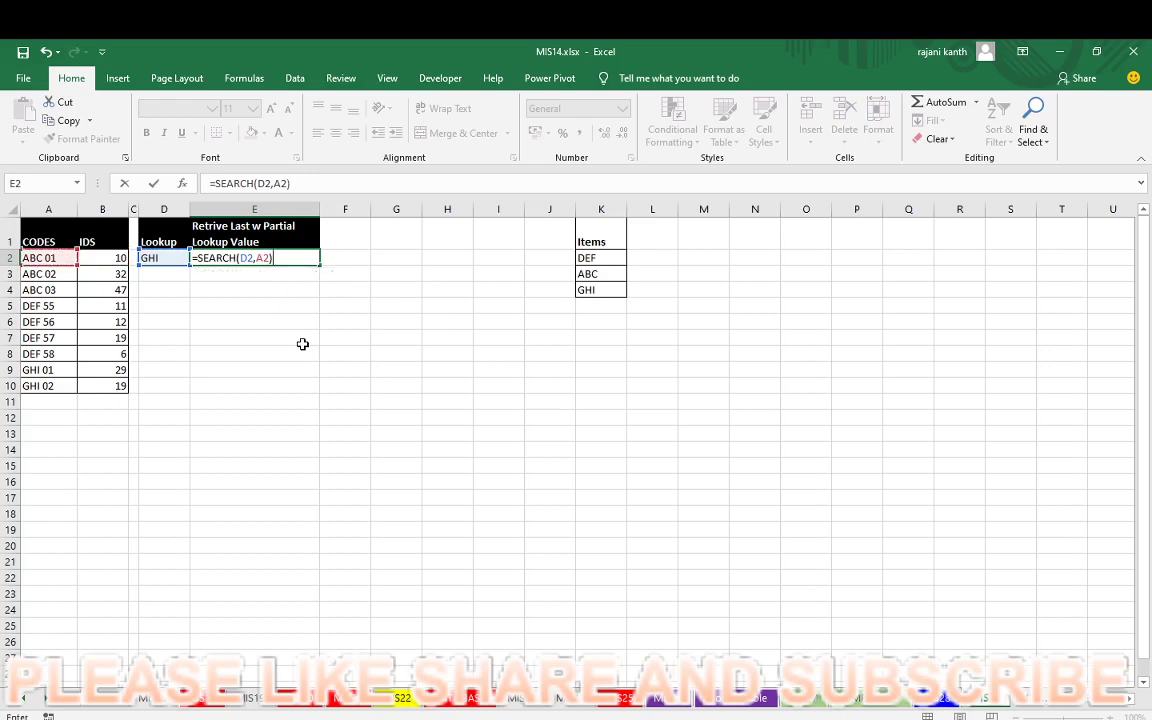
{"action": "key", "text": "ctrl+Return"}
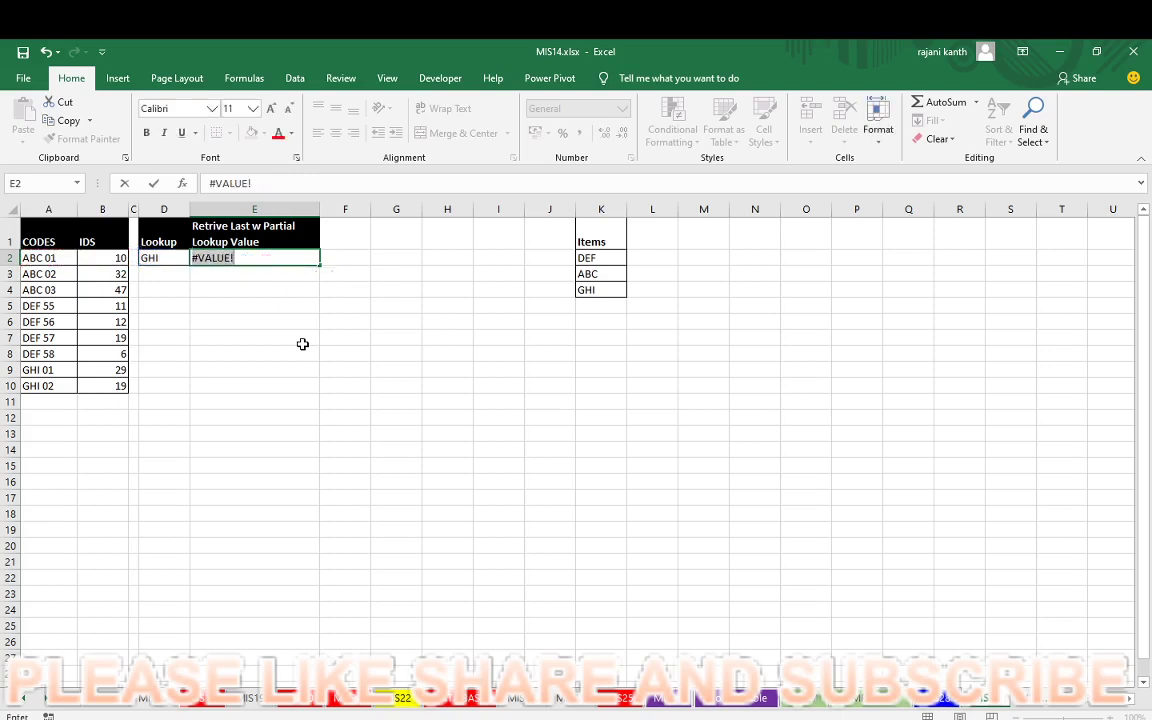
- Discard that formula and start a fresh one in E2 referencing A9
{"action": "key", "text": "F2"}
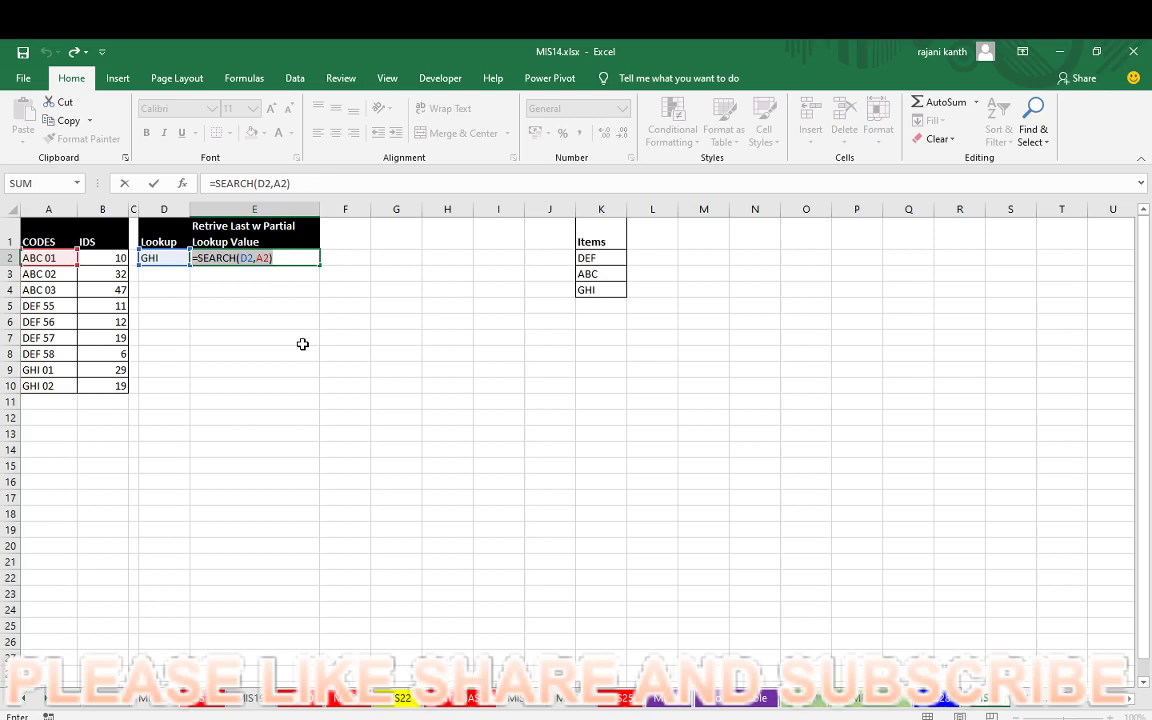
{"action": "key", "text": "Escape"}
{"action": "type", "text": "="}
{"action": "left_click", "coordinate": [48, 370]}
{"action": "left_click_drag", "start_coordinate": [231, 258], "coordinate": [194, 258]}
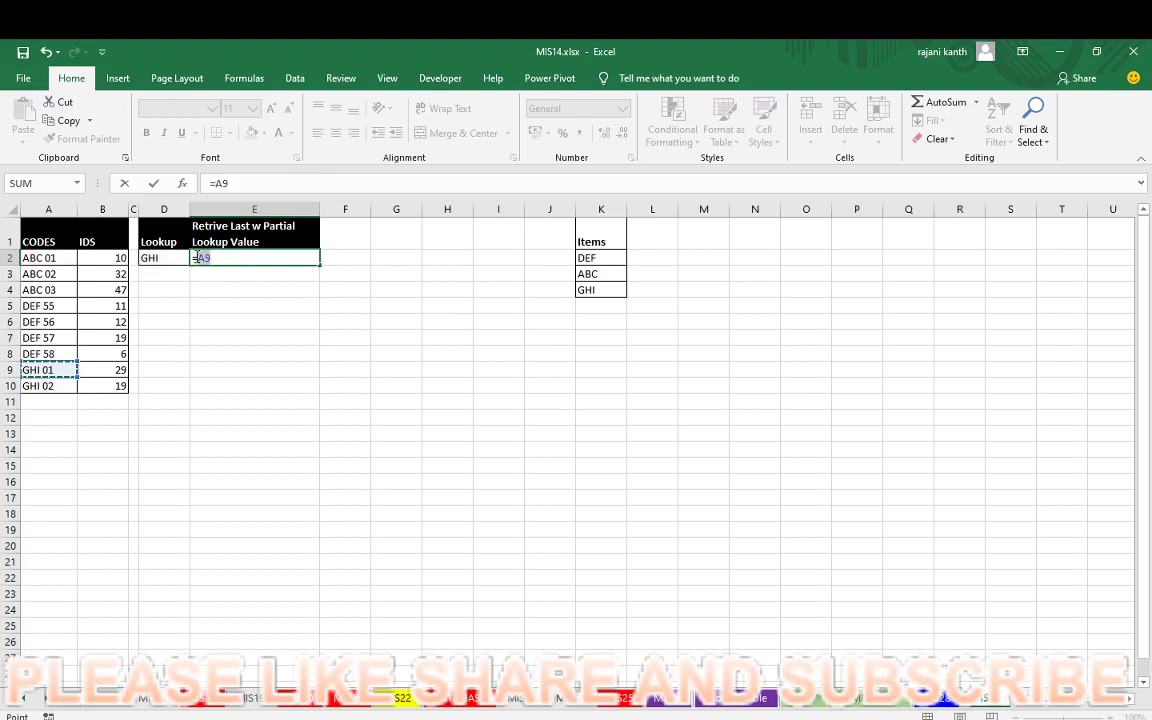
- Enter =SEARCH(D2,A9) in E2, returning 1 for GHI within GHI 01
{"action": "type", "text": "=GE"}
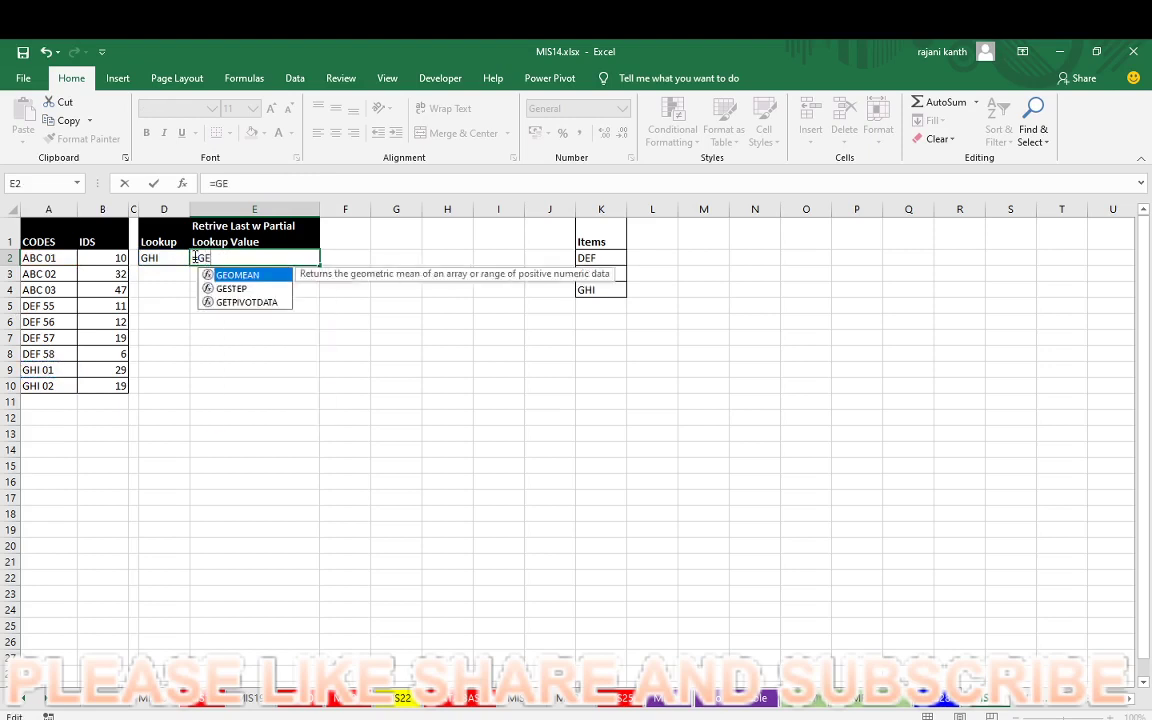
{"action": "key", "text": "BackSpace"}
{"action": "key", "text": "BackSpace"}
{"action": "type", "text": "SE"}
{"action": "key", "text": "Tab"}
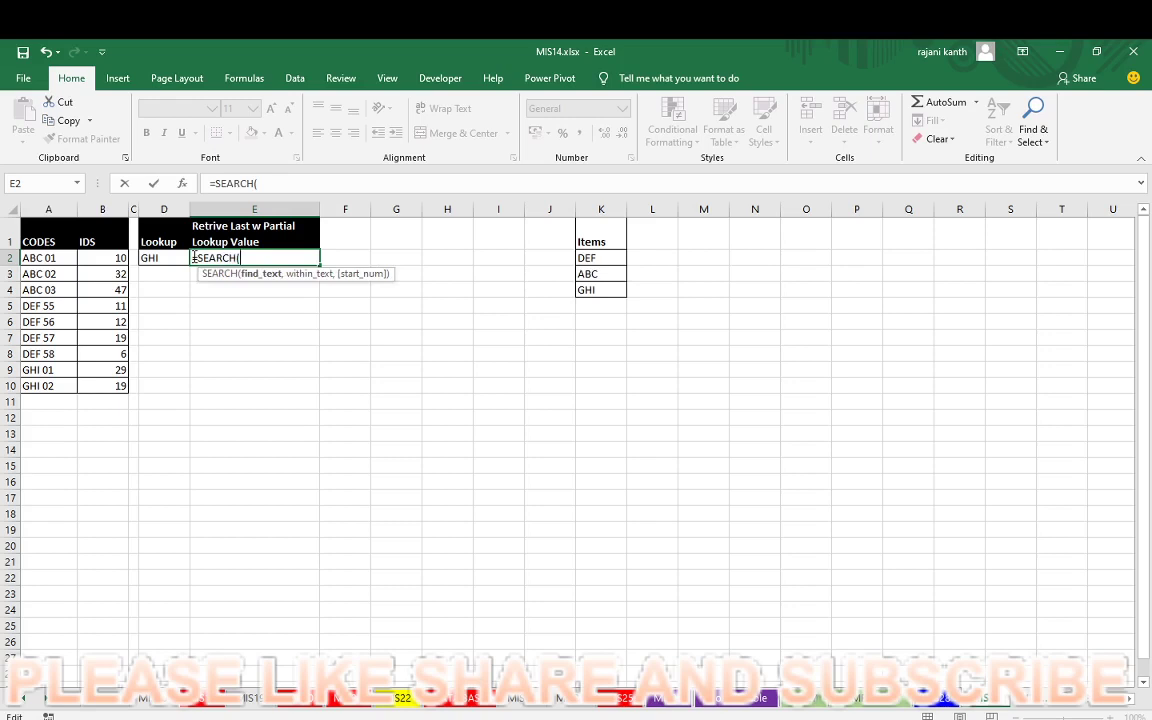
{"action": "left_click", "coordinate": [165, 258]}
{"action": "type", "text": ","}
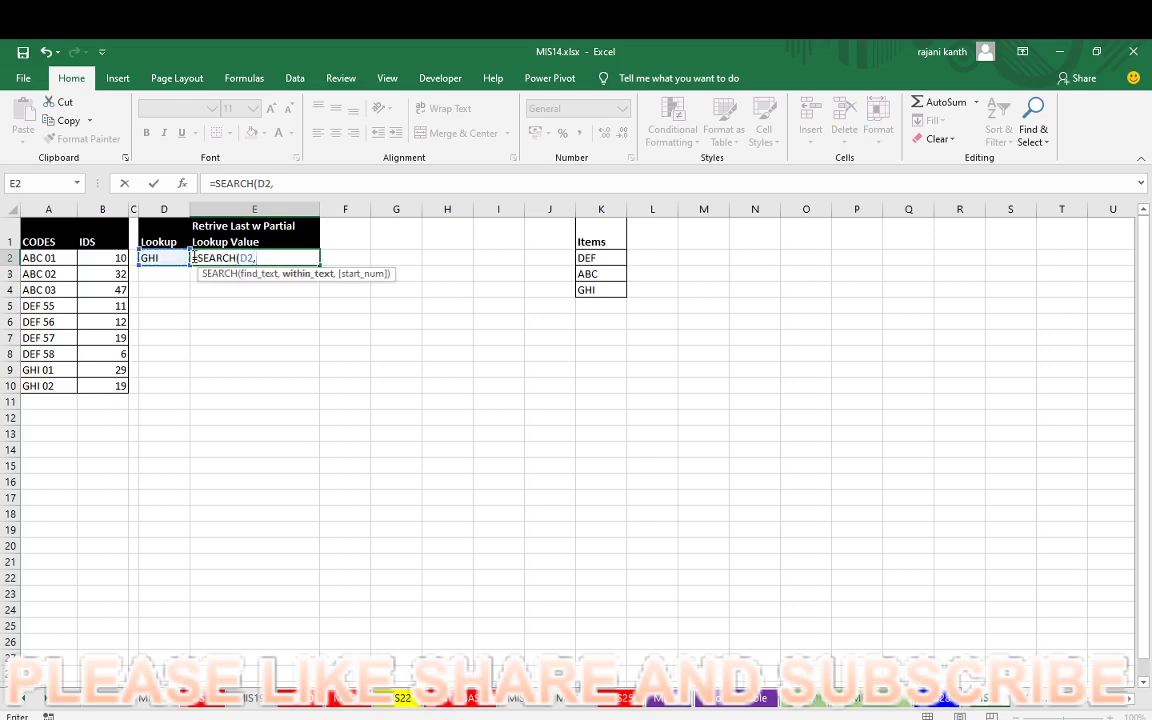
{"action": "key", "text": "Left"}
{"action": "key", "text": "Left"}
{"action": "key", "text": "Left"}
{"action": "key", "text": "Left"}
{"action": "key", "text": "Down"}
{"action": "key", "text": "Down"}
{"action": "key", "text": "Down"}
{"action": "key", "text": "Down"}
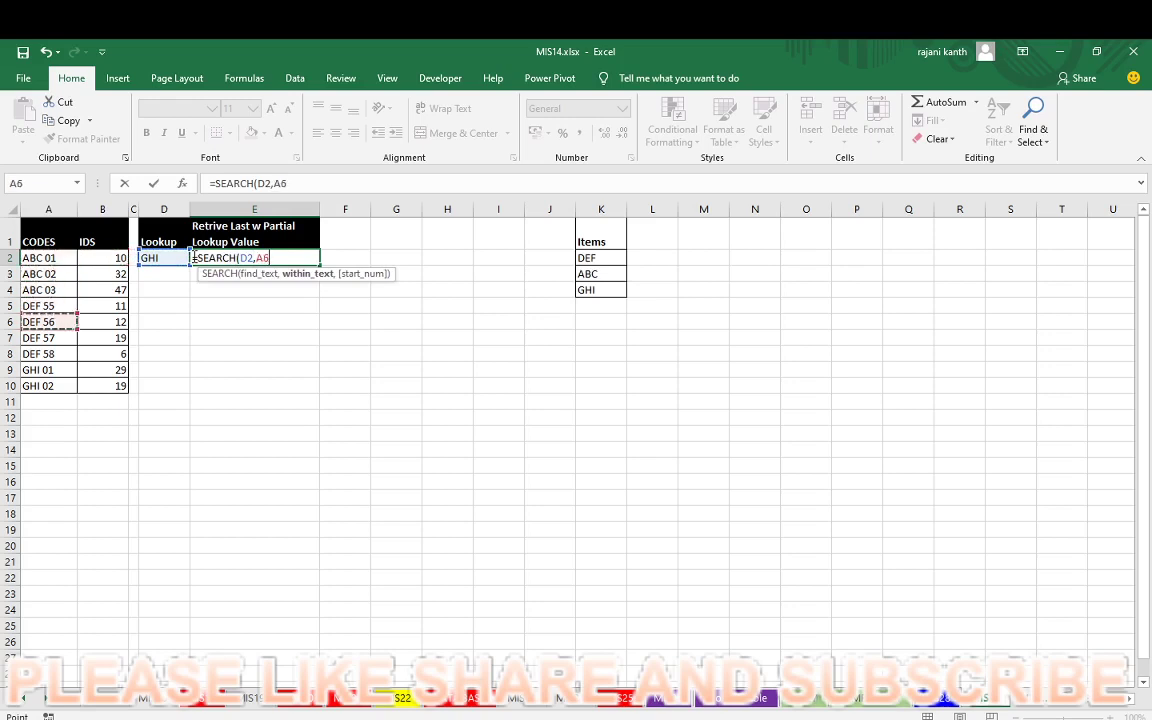
{"action": "key", "text": "Down"}
{"action": "key", "text": "Down"}
{"action": "key", "text": "Down"}
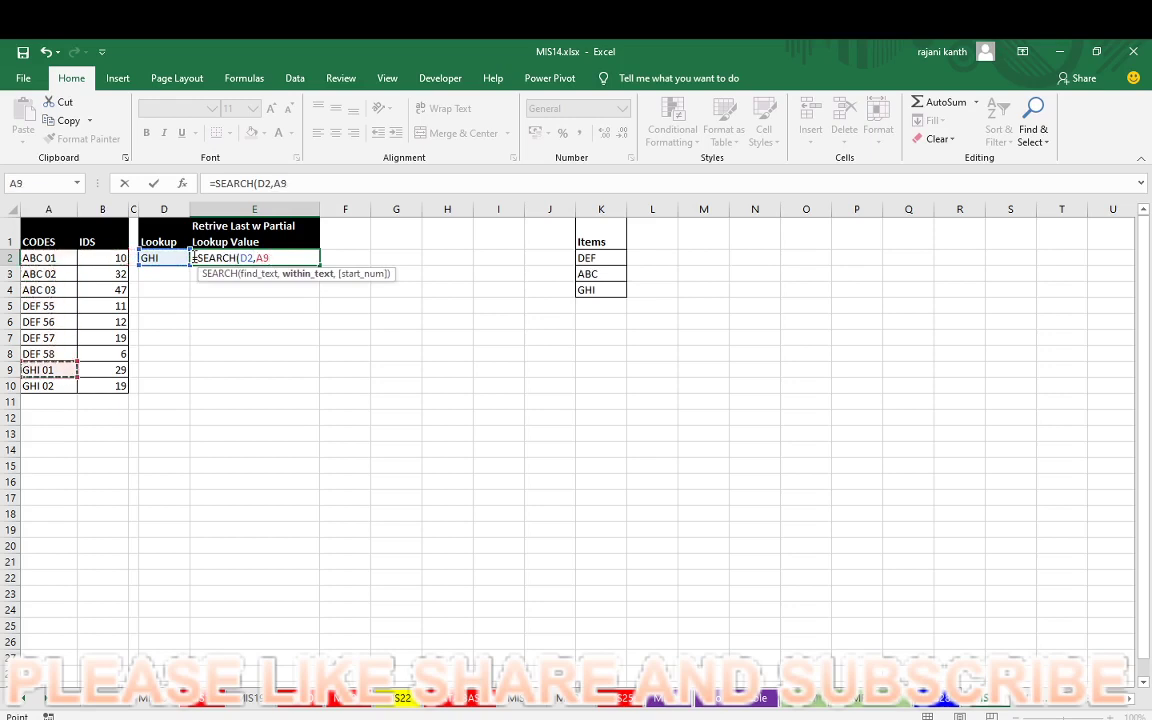
{"action": "type", "text": ")"}
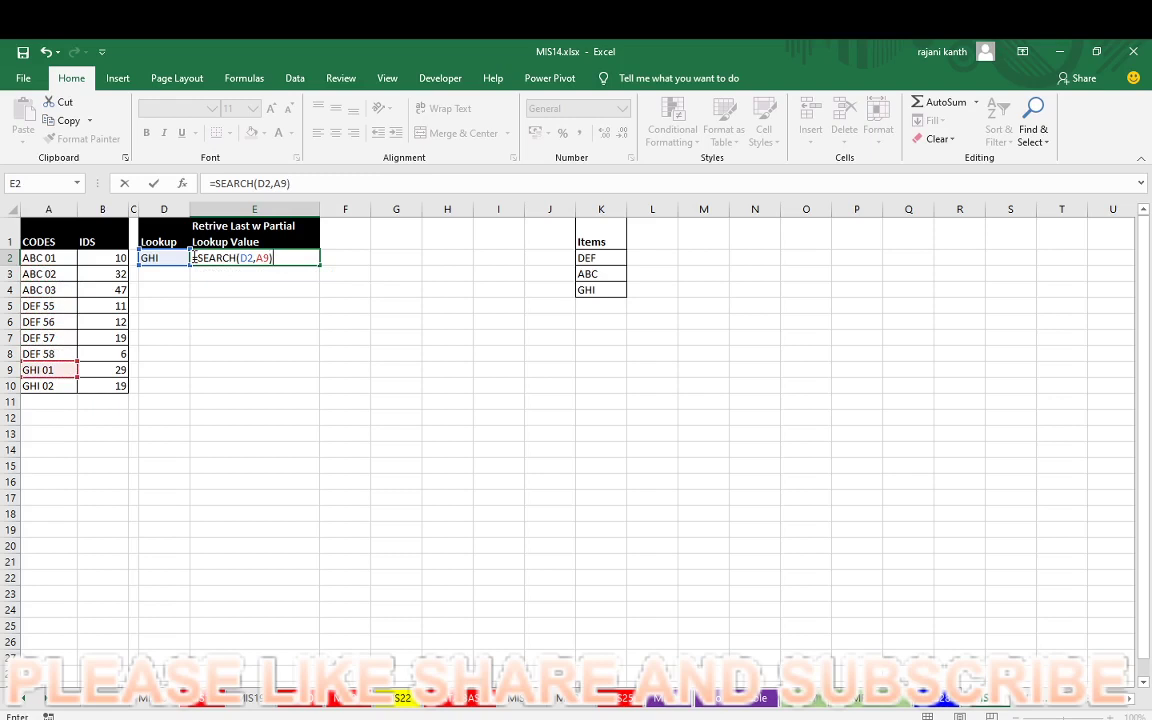
{"action": "key", "text": "ctrl+Return"}
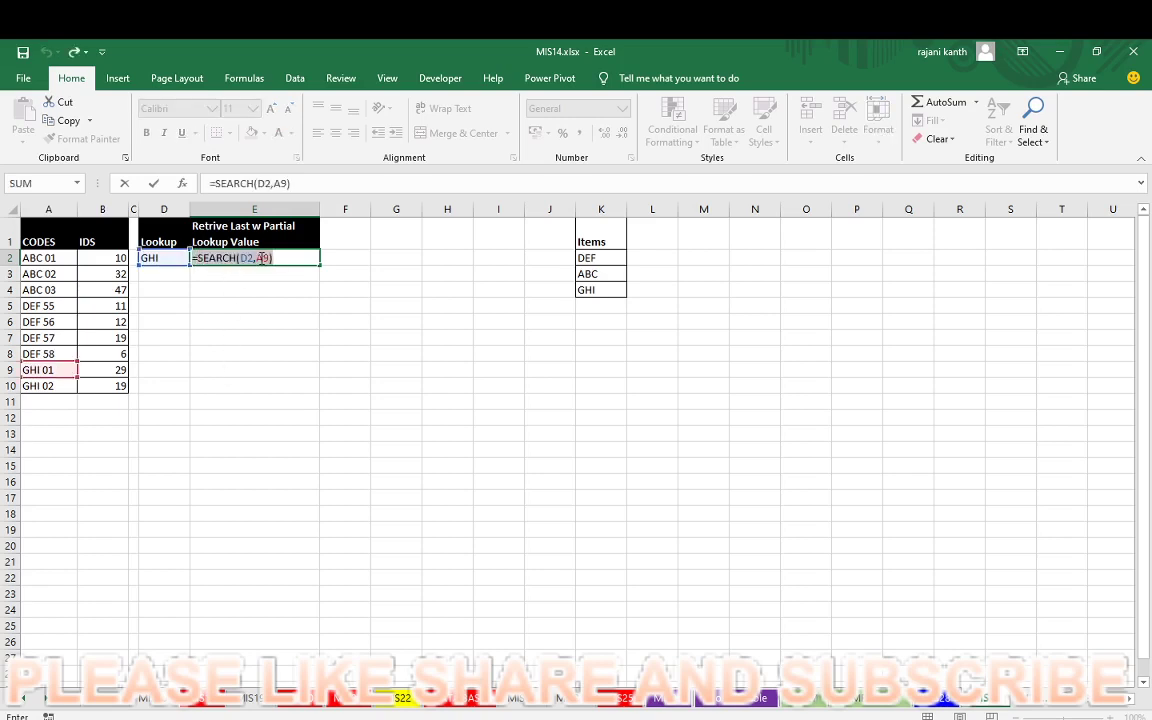
{"action": "left_click", "coordinate": [261, 258]}
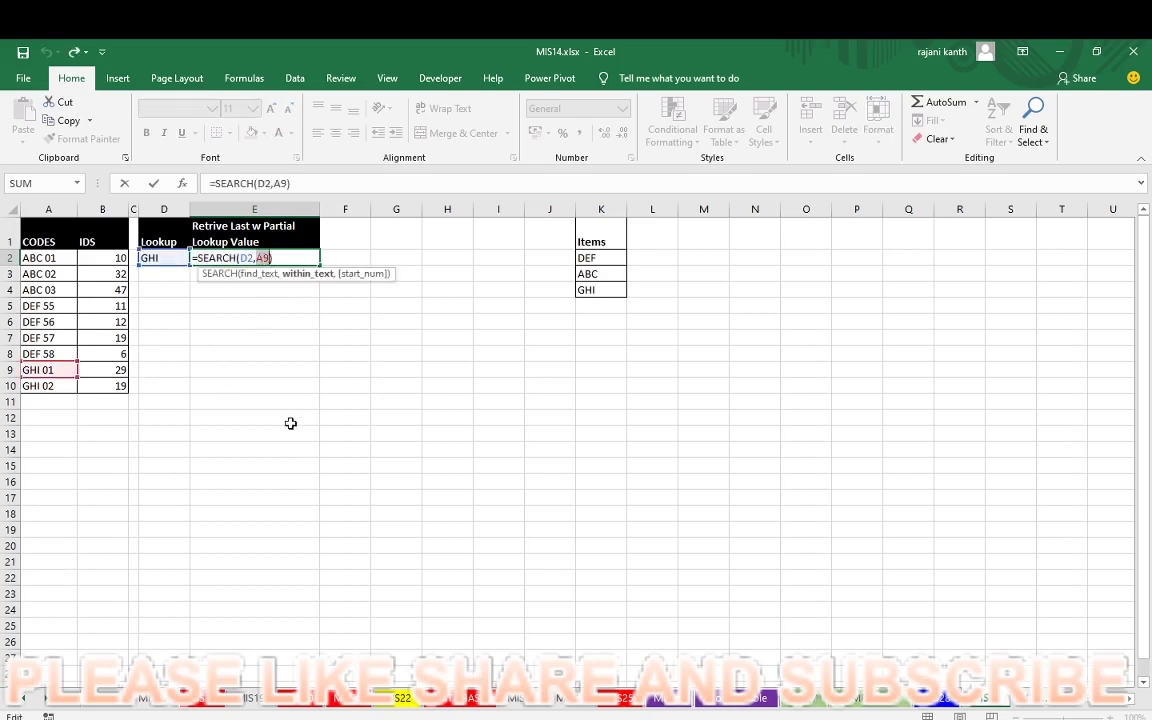
{"action": "left_click_drag", "start_coordinate": [51, 257], "coordinate": [50, 381]}
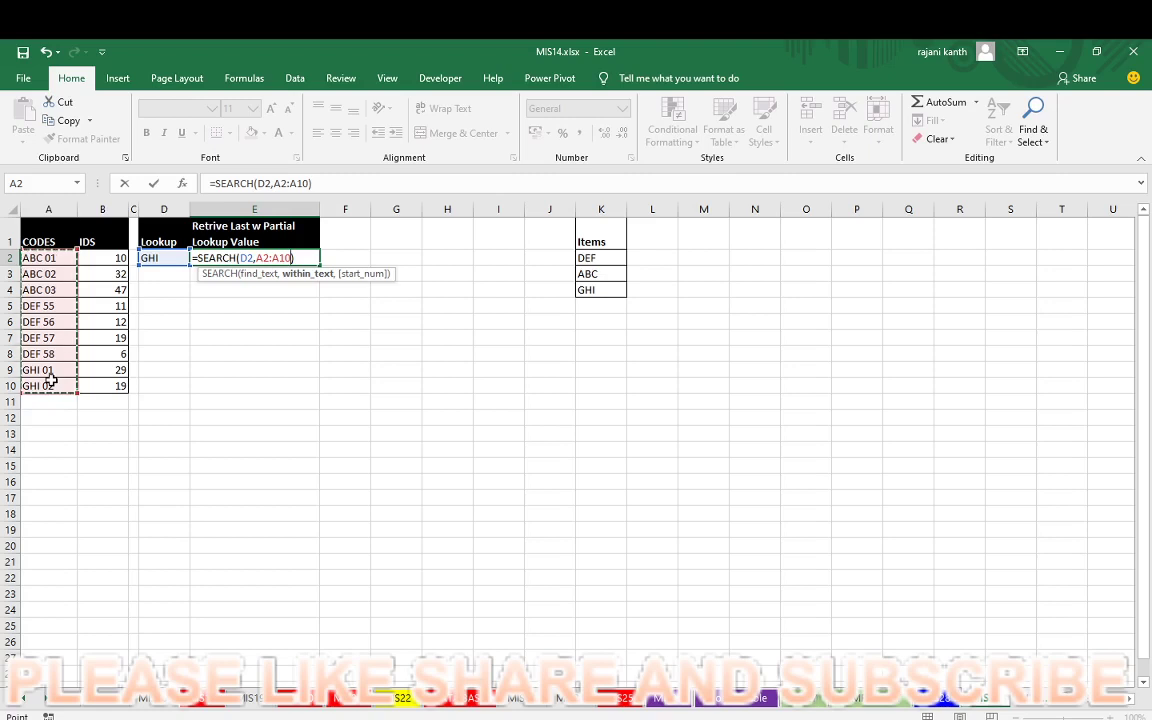
{"action": "left_click", "coordinate": [299, 258]}
{"action": "left_click_drag", "start_coordinate": [299, 258], "coordinate": [188, 256]}
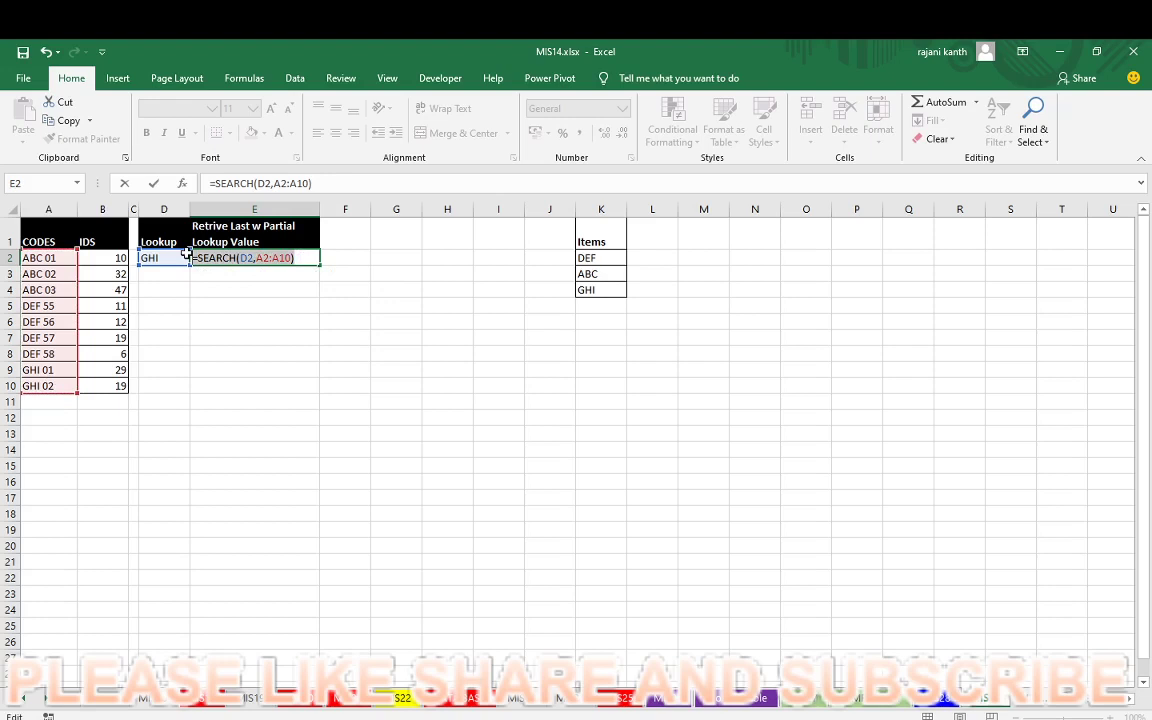
{"action": "key", "text": "F9"}
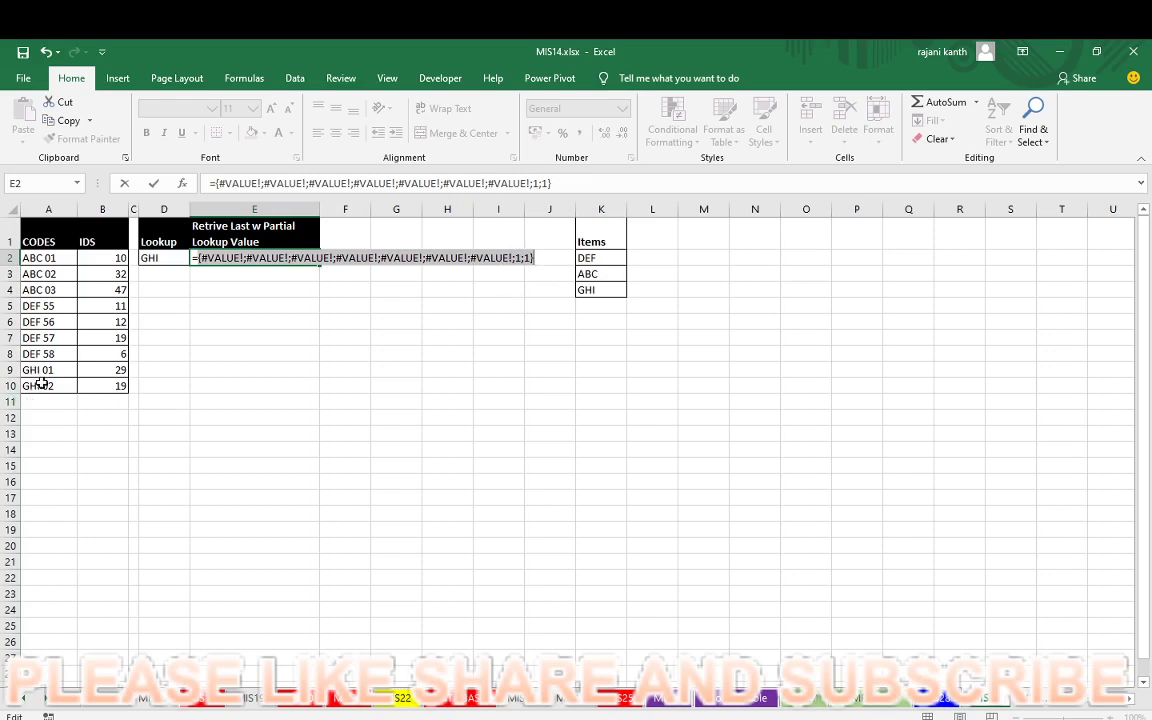
{"action": "key", "text": "ctrl+z"}
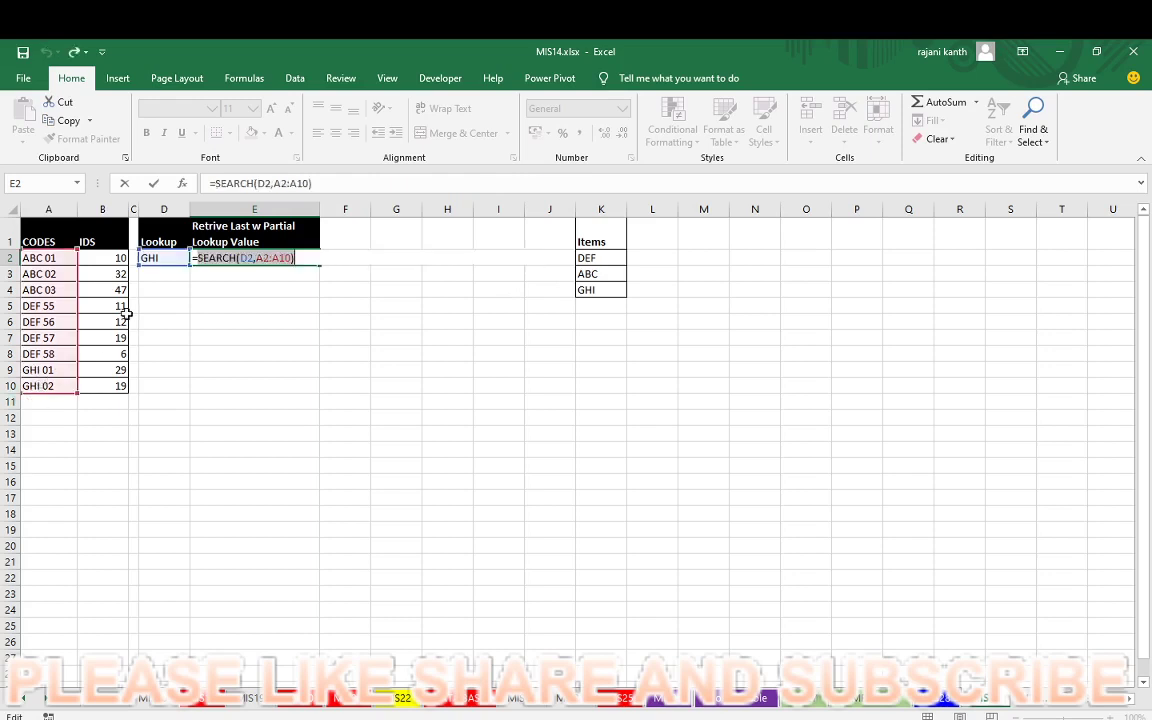
{"action": "left_click", "coordinate": [199, 258]}
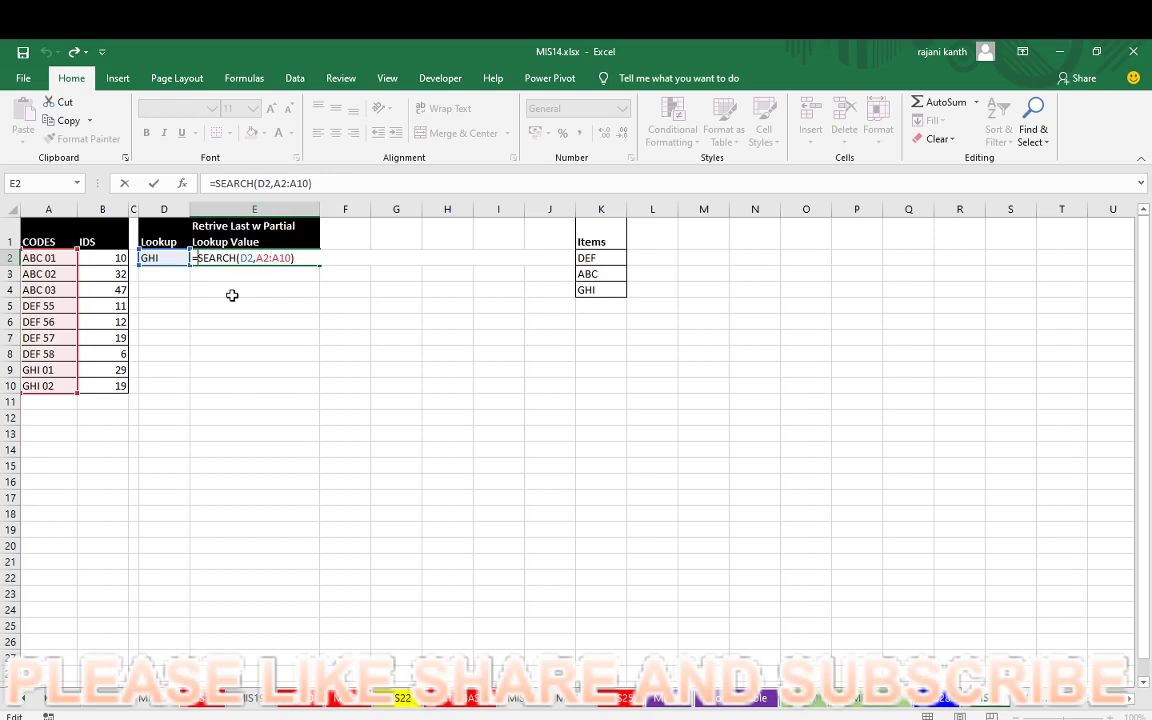
- Wrap SEARCH in LOOKUP with 2^15 first, checking 2^15 and the SEARCH array via F9
{"action": "type", "text": "LOOKUP"}
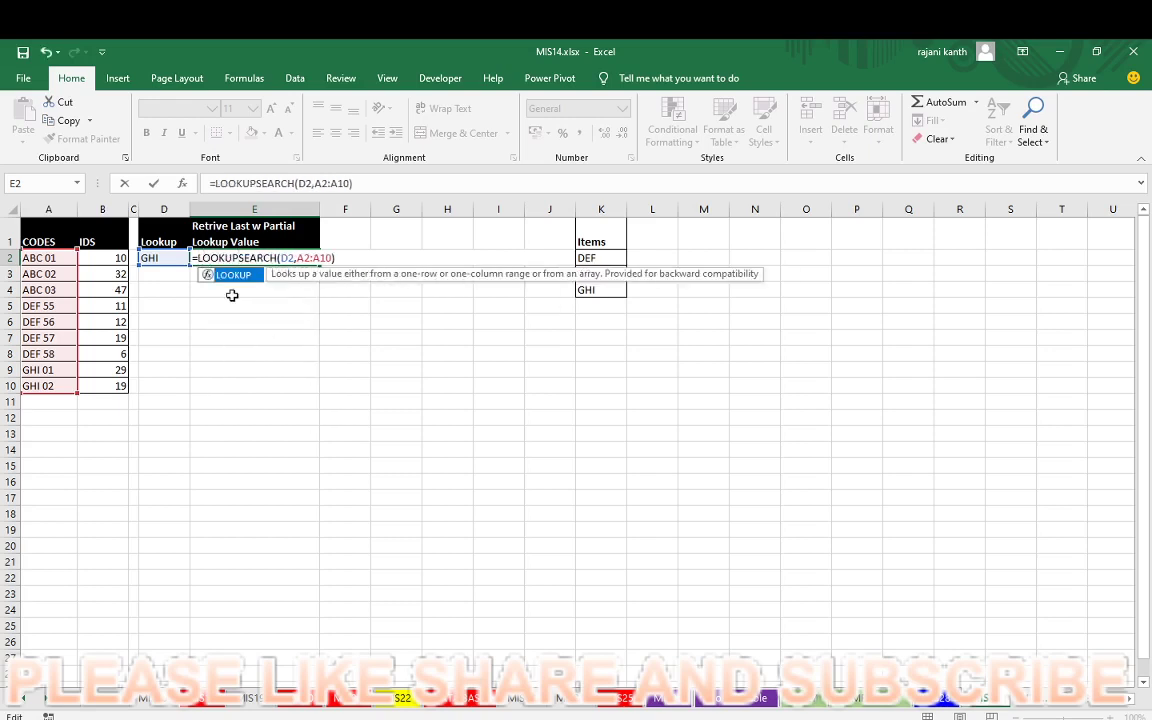
{"action": "type", "text": "("}
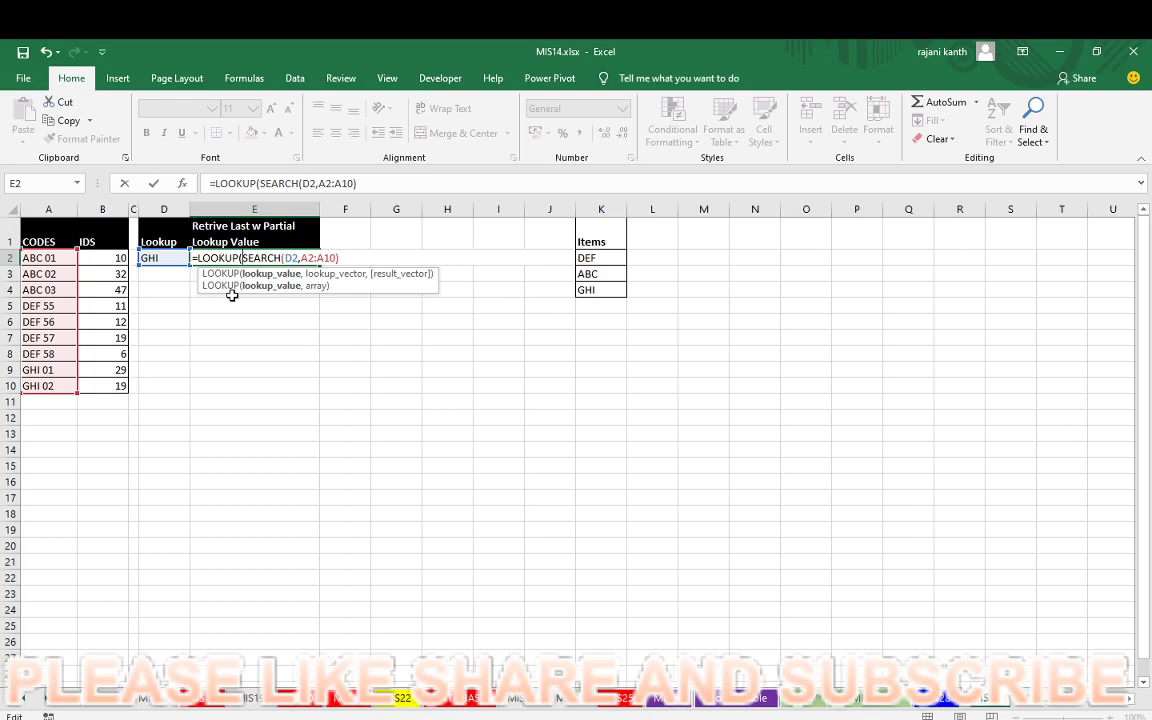
{"action": "type", "text": "2"}
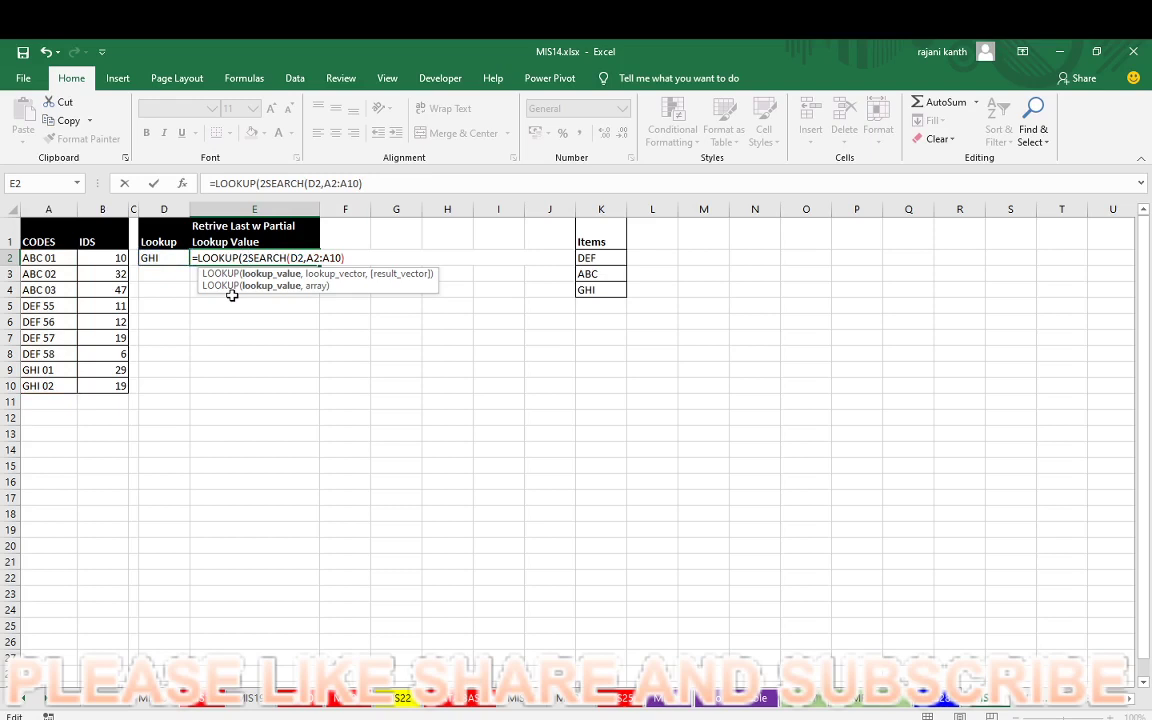
{"action": "type", "text": "^"}
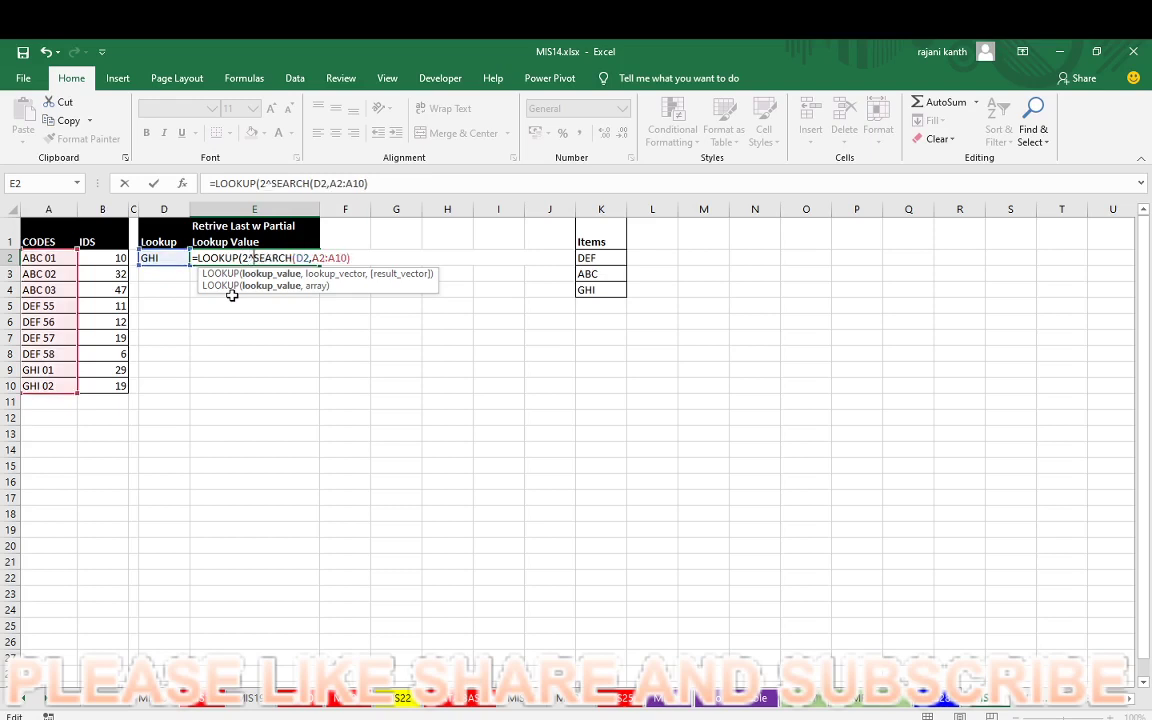
{"action": "type", "text": "15,"}
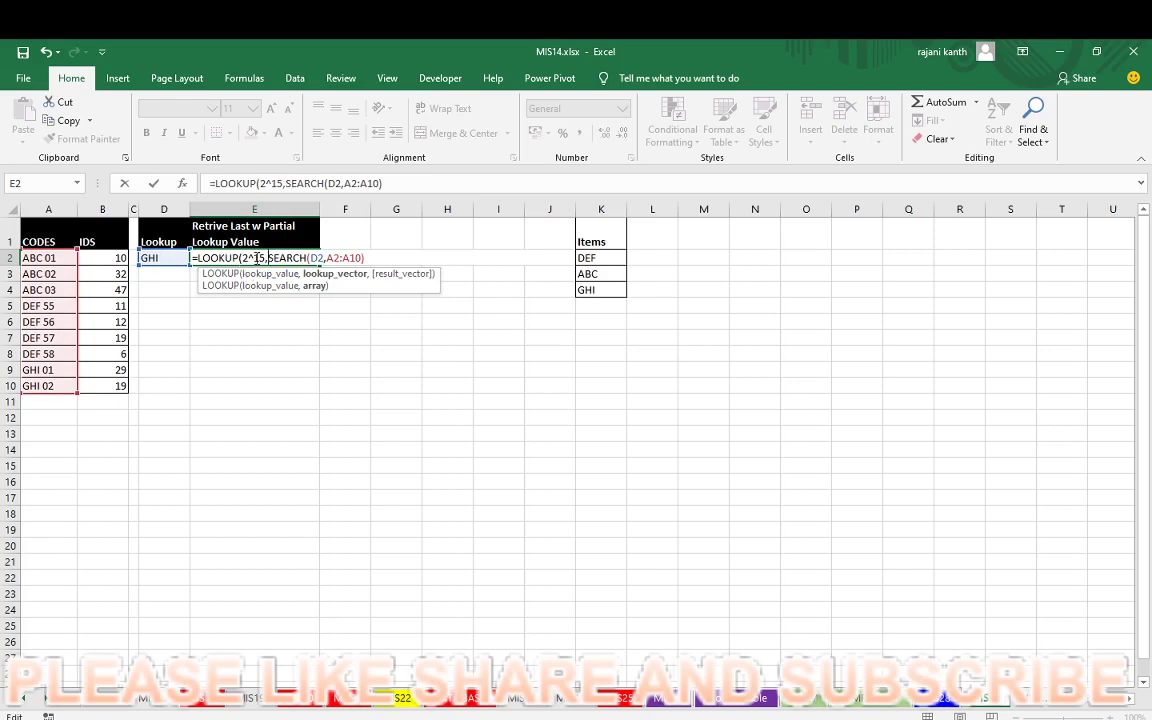
{"action": "left_click_drag", "start_coordinate": [266, 258], "coordinate": [243, 258]}
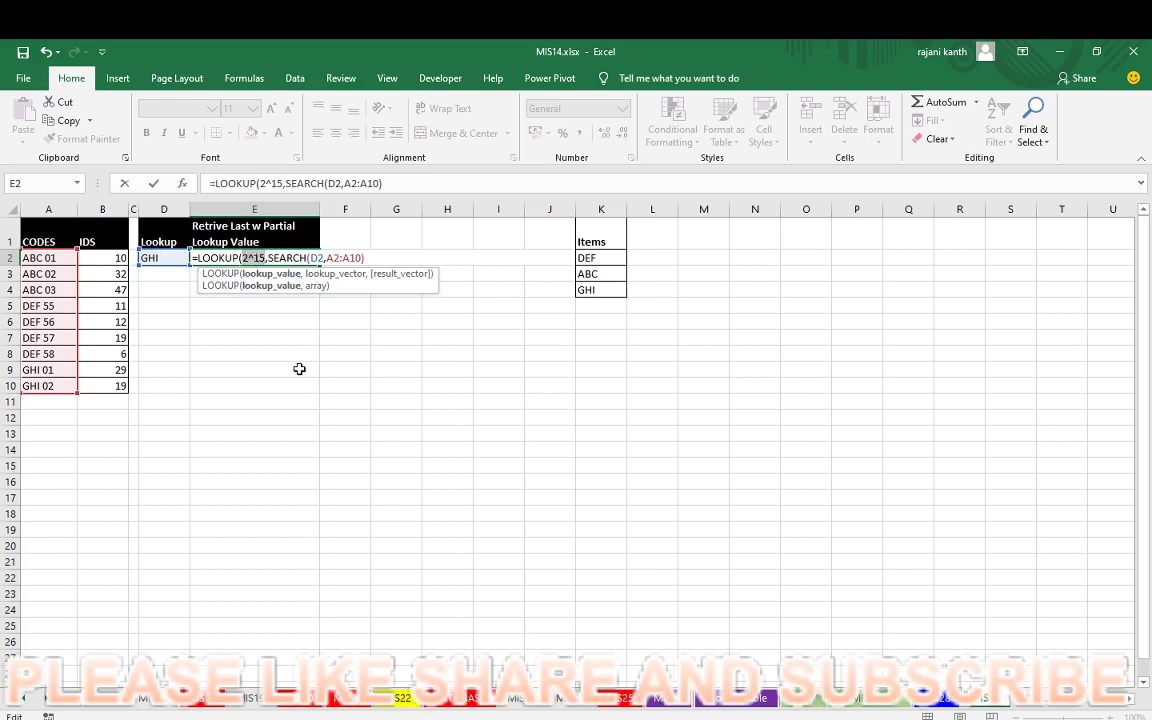
{"action": "key", "text": "F9"}
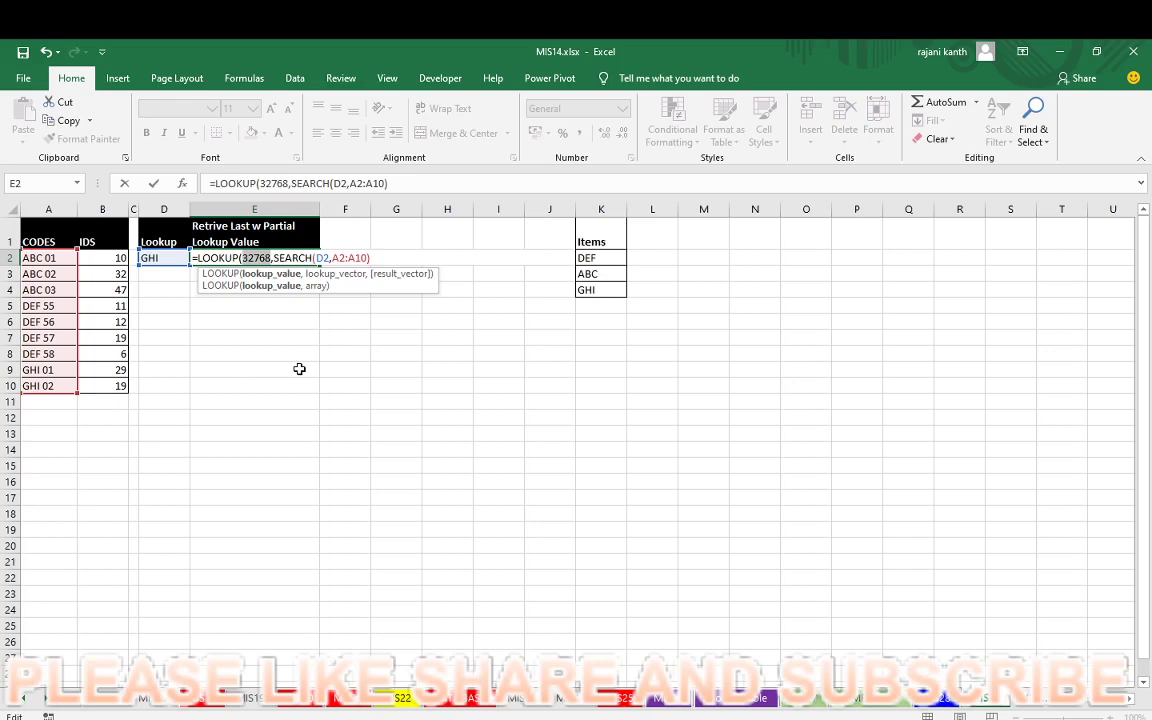
{"action": "key", "text": "ctrl+z"}
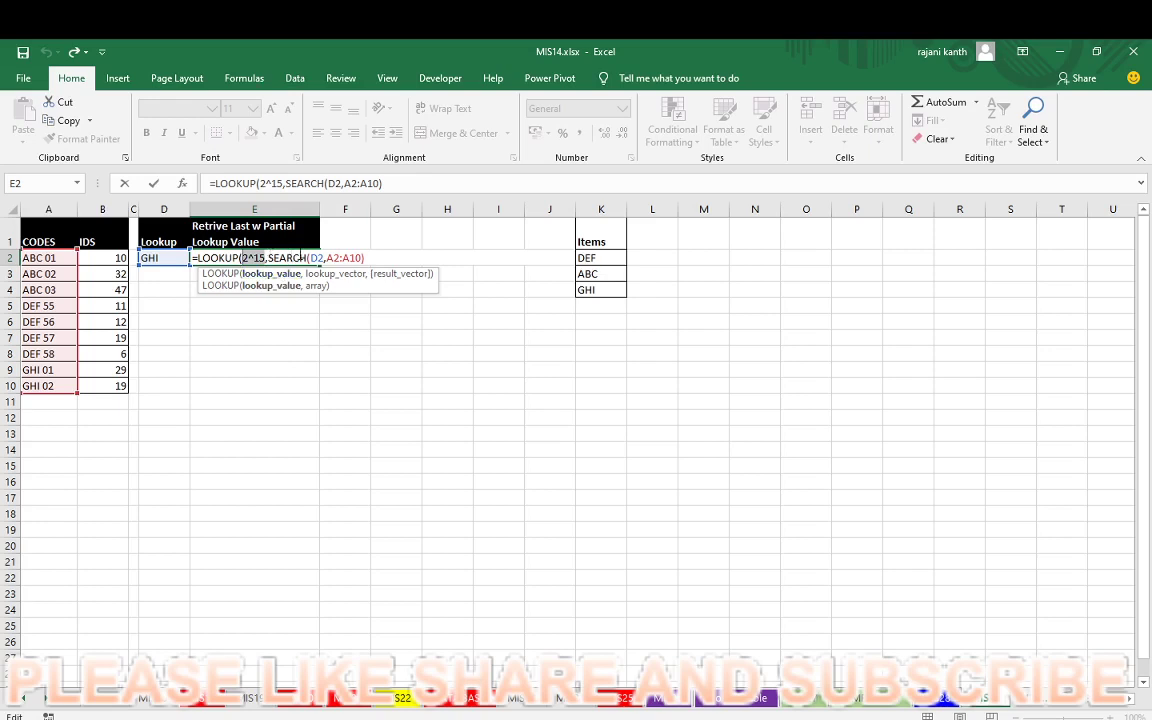
{"action": "left_click_drag", "start_coordinate": [269, 257], "coordinate": [365, 256]}
{"action": "key", "text": "F9"}
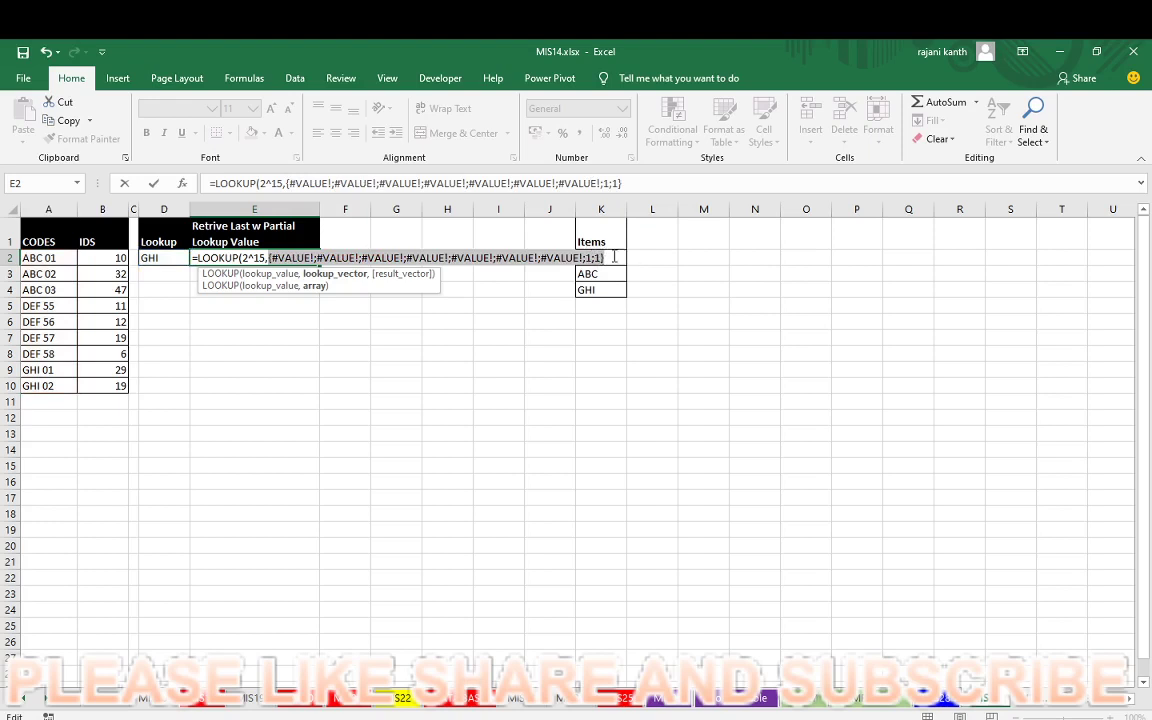
{"action": "key", "text": "ctrl+z"}
- Add B2:B10 as the result range and close the LOOKUP formula, giving 19
{"action": "left_click", "coordinate": [372, 258]}
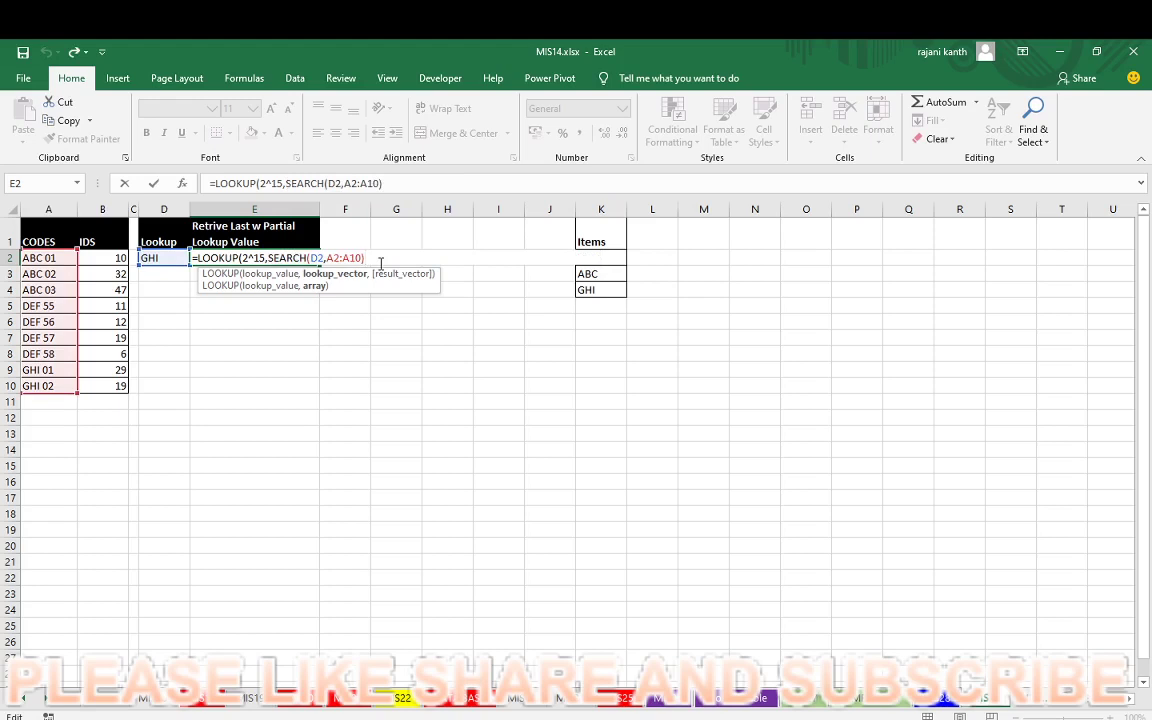
{"action": "type", "text": ","}
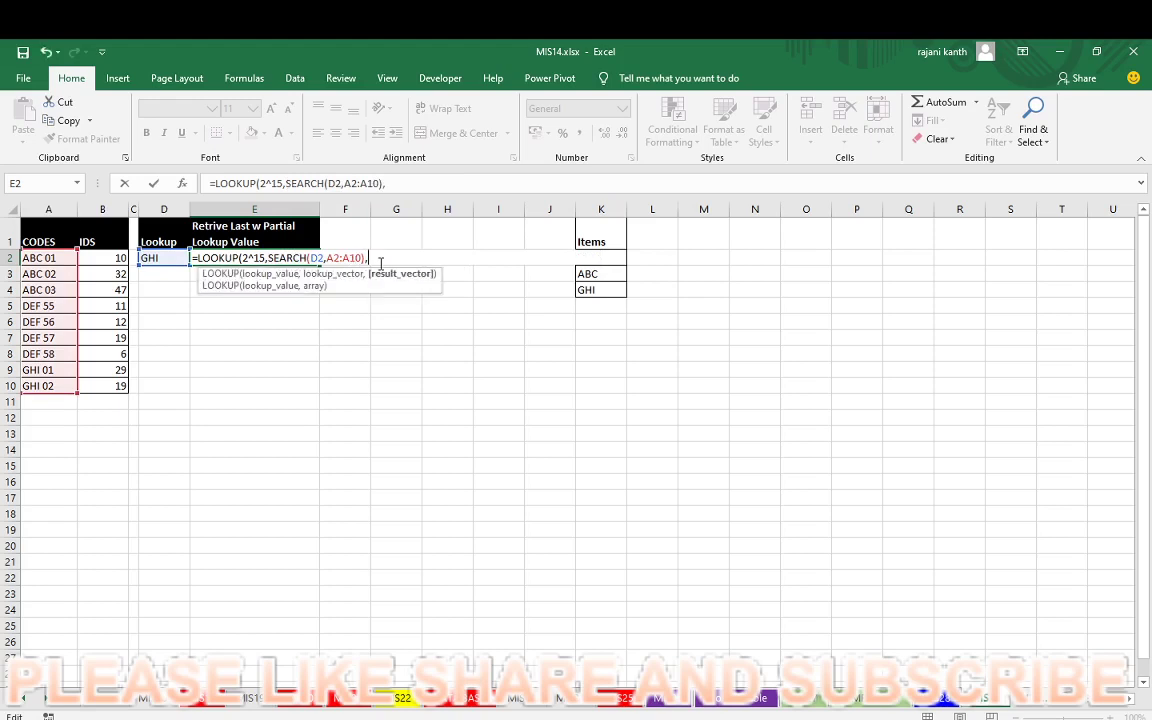
{"action": "key", "text": "Left"}
{"action": "key", "text": "Left"}
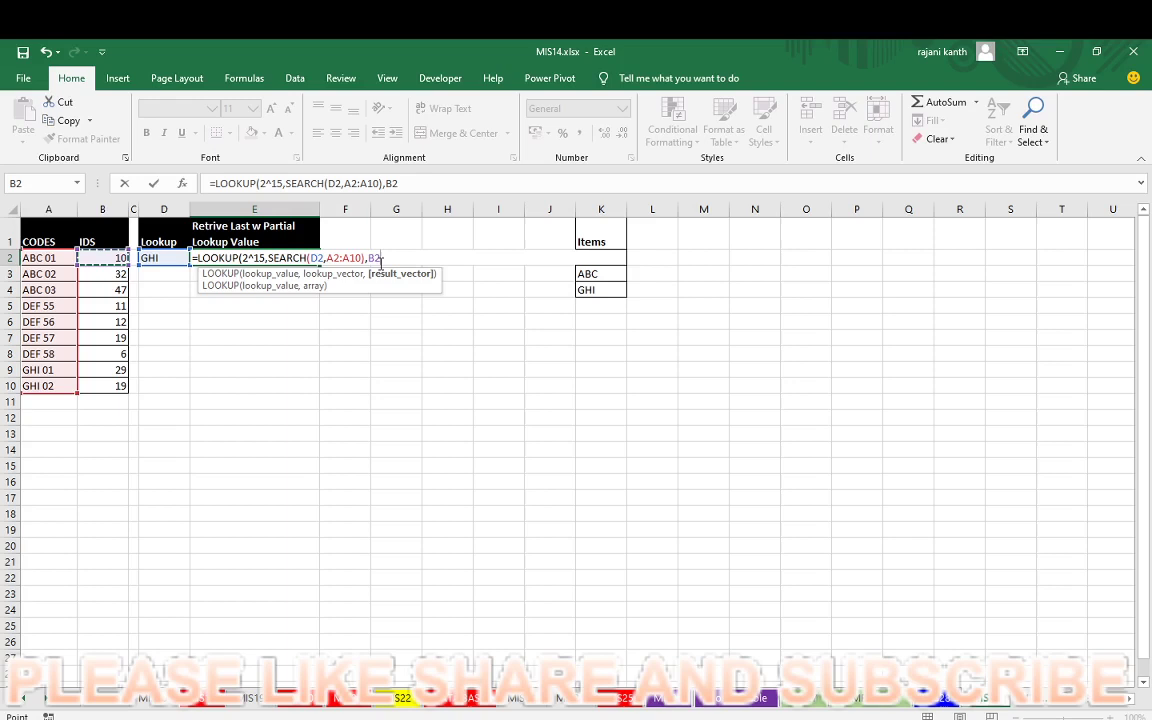
{"action": "key", "text": "ctrl+shift+Down"}
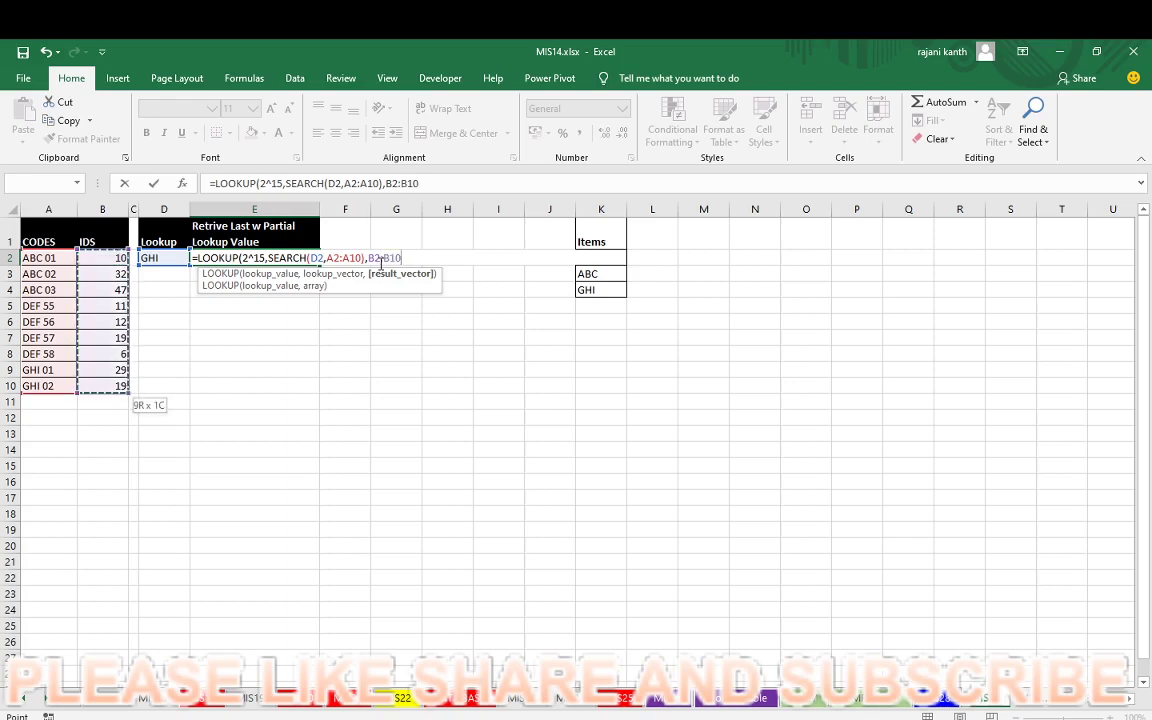
{"action": "type", "text": ")"}
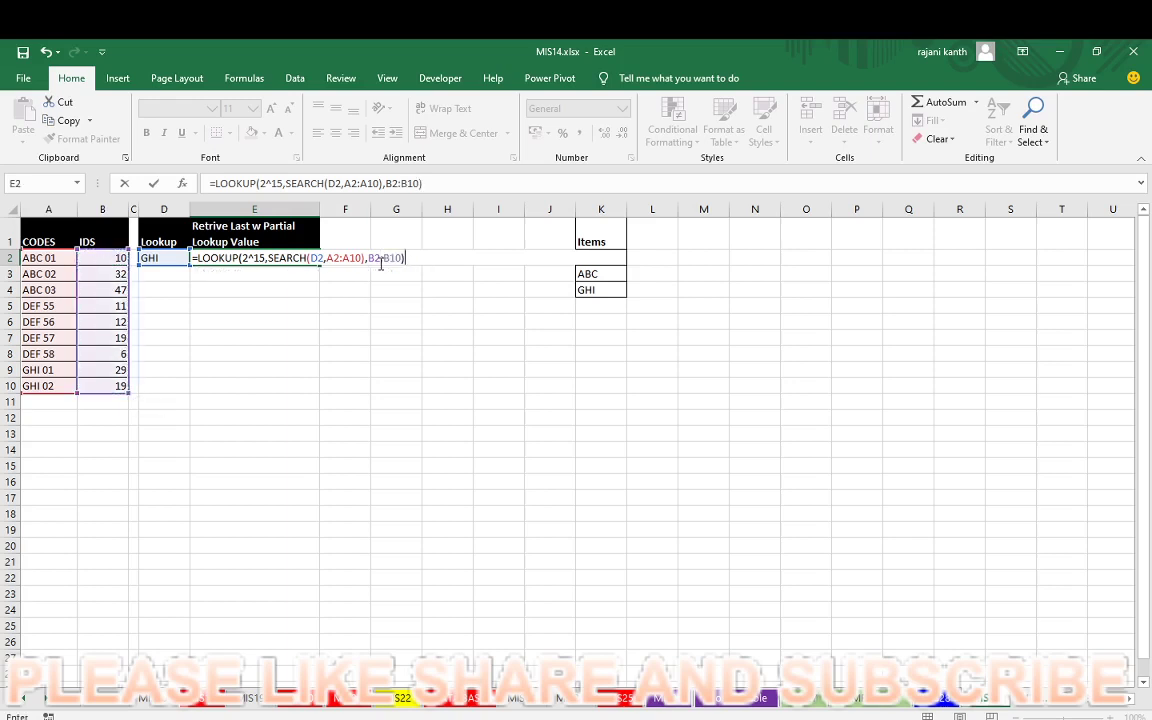
{"action": "key", "text": "Return"}
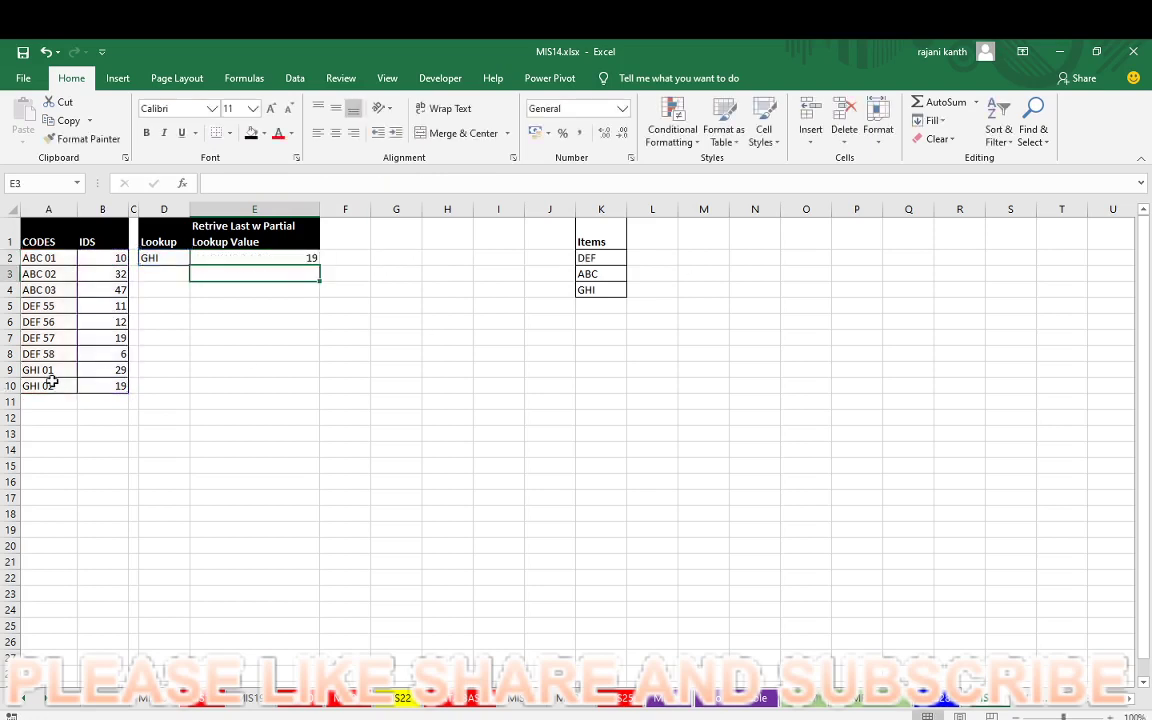
- Check 19 against the last GHI row, then switch D2 to DEF and compare the DEF rows
{"action": "left_click_drag", "start_coordinate": [50, 385], "coordinate": [106, 384]}
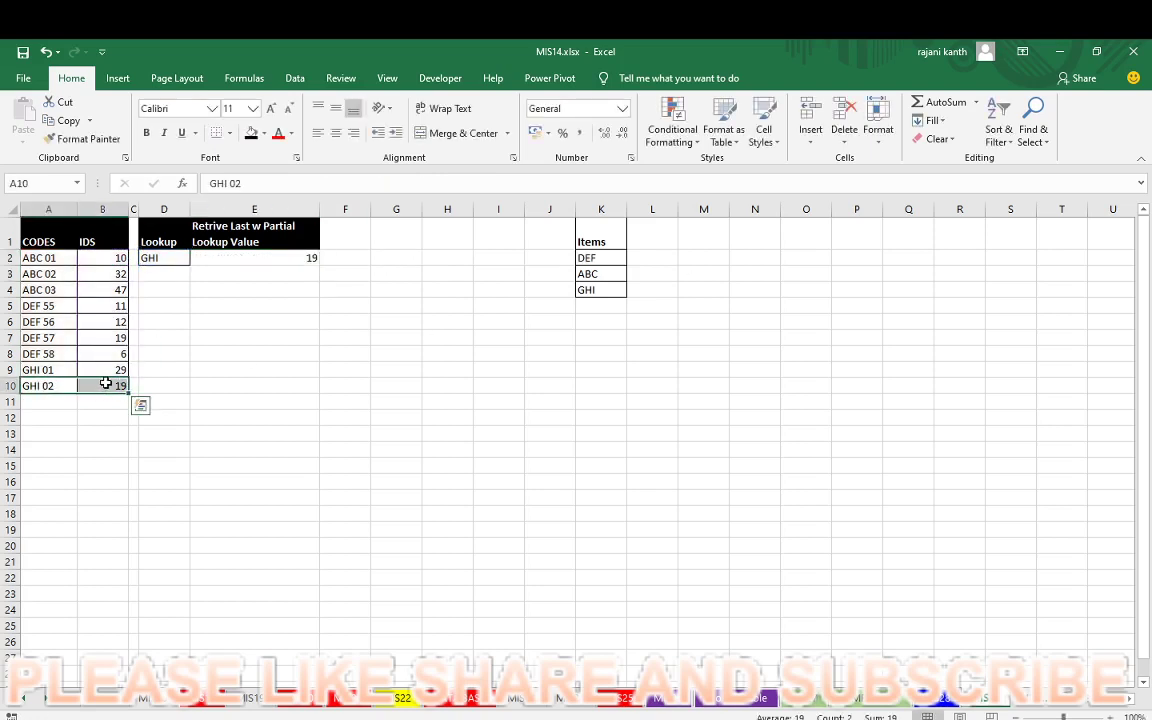
{"action": "left_click", "coordinate": [160, 257]}
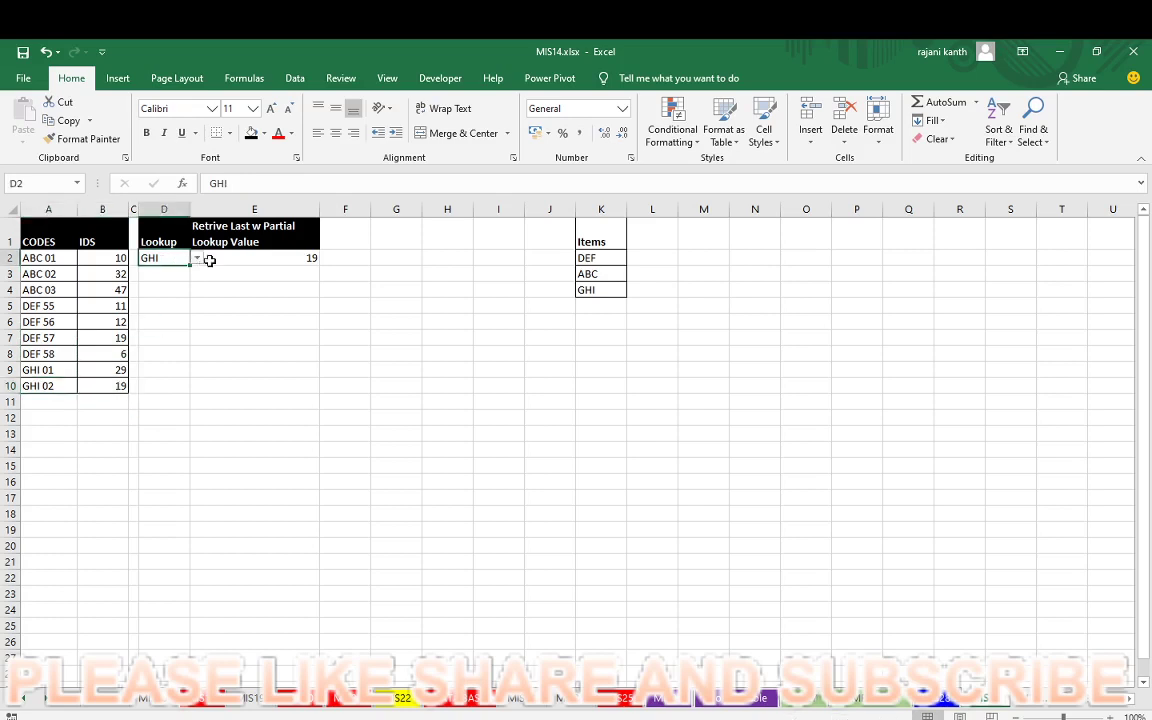
{"action": "left_click", "coordinate": [197, 258]}
{"action": "left_click", "coordinate": [162, 270]}
{"action": "left_click", "coordinate": [38, 304]}
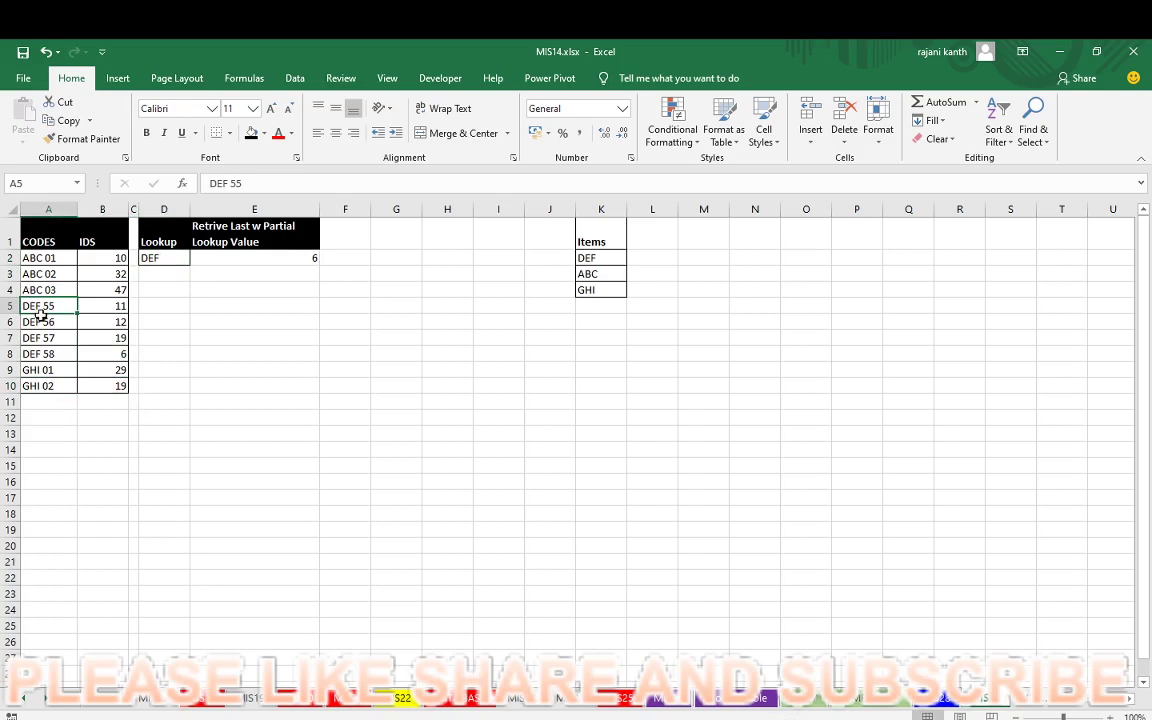
{"action": "left_click", "coordinate": [40, 320]}
{"action": "left_click_drag", "start_coordinate": [38, 337], "coordinate": [121, 337]}
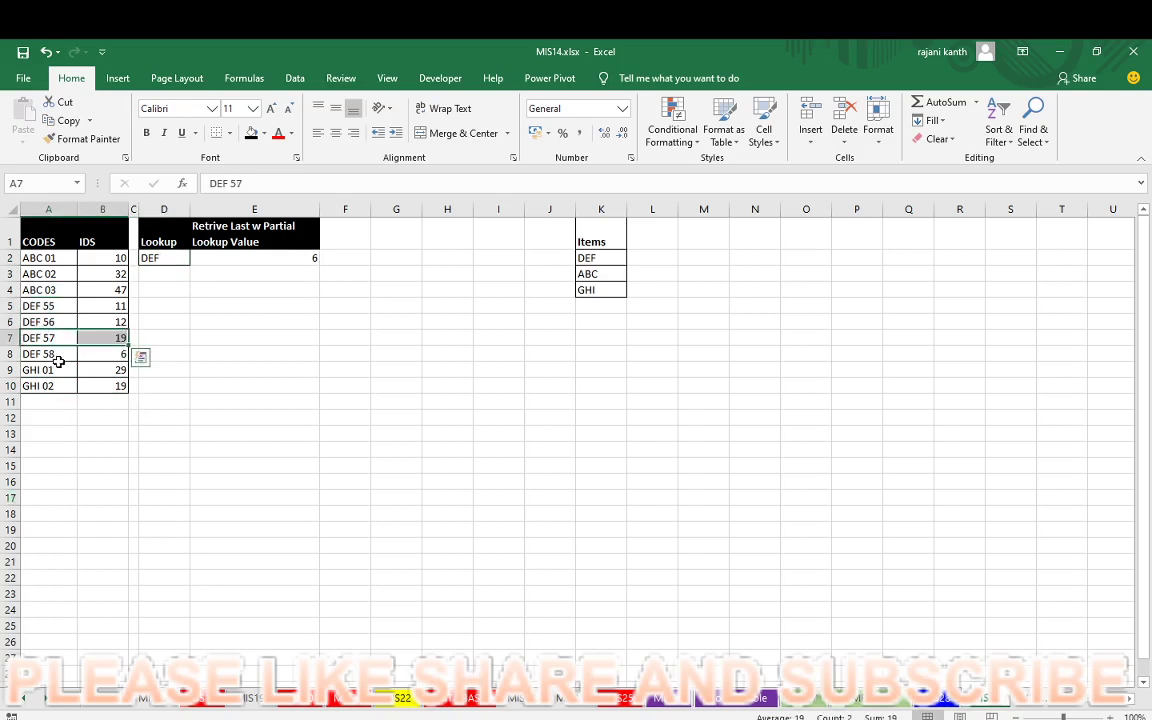
{"action": "left_click_drag", "start_coordinate": [35, 354], "coordinate": [112, 354]}
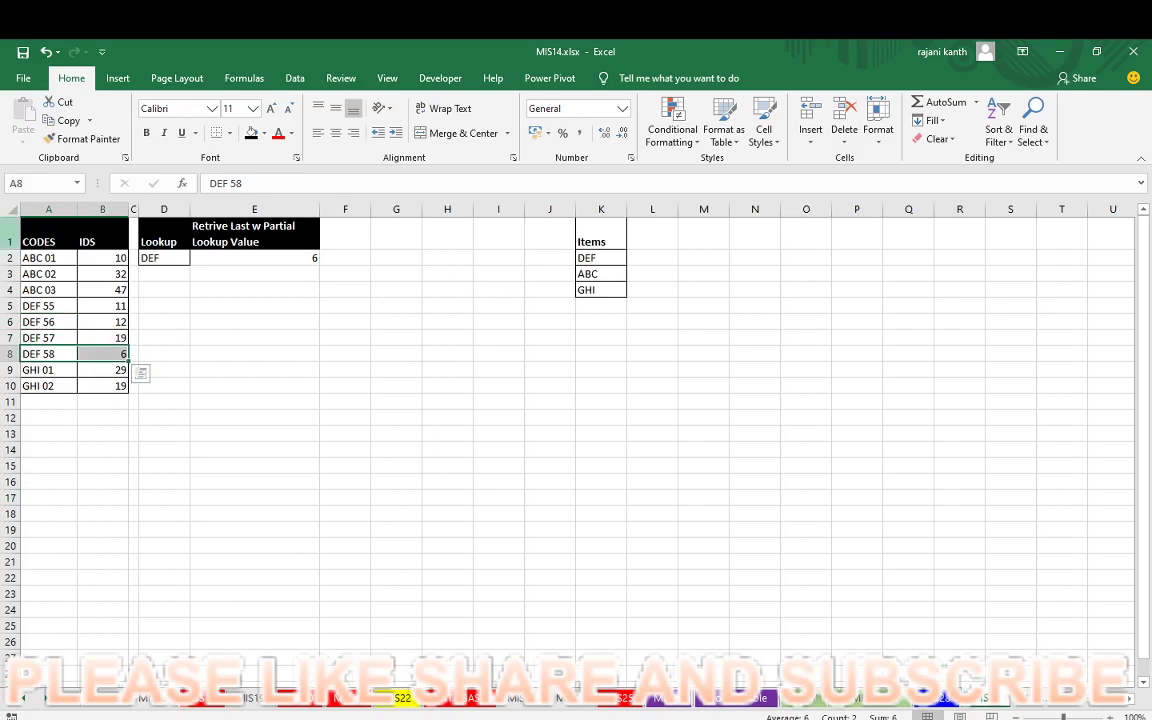
- Switch D2 to ABC and confirm E2's 47 against the ABC 03 row
{"action": "left_click", "coordinate": [179, 258]}
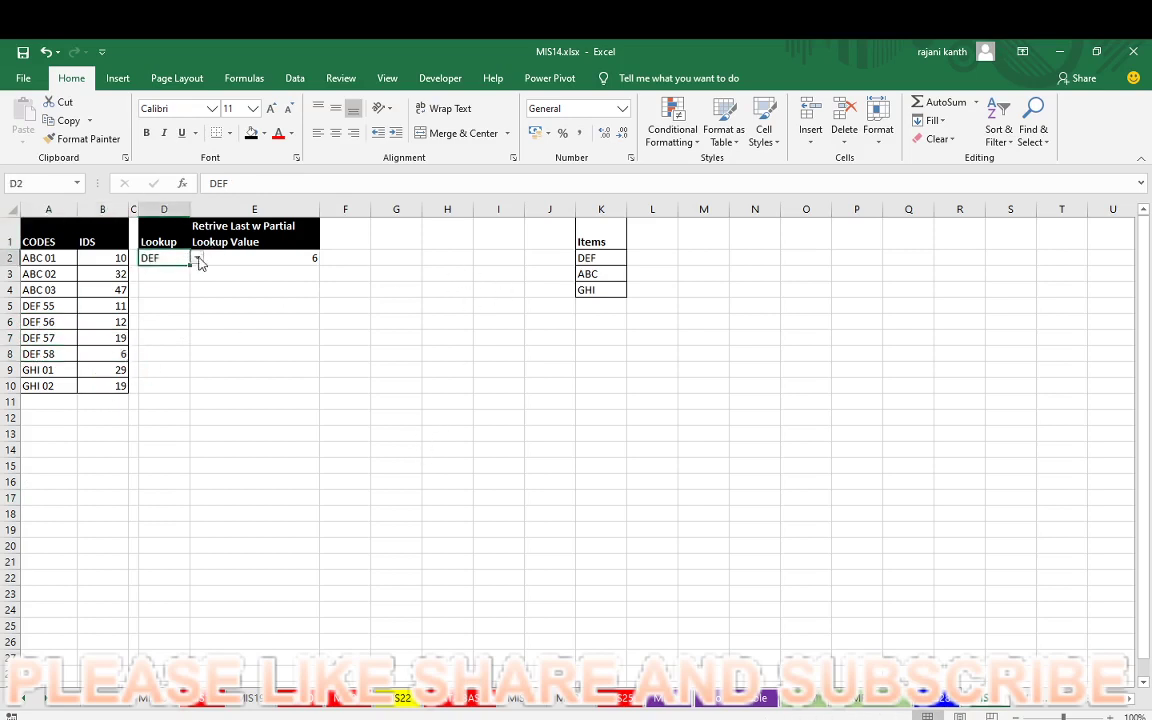
{"action": "left_click", "coordinate": [197, 258]}
{"action": "left_click", "coordinate": [168, 280]}
{"action": "left_click_drag", "start_coordinate": [38, 290], "coordinate": [120, 290]}
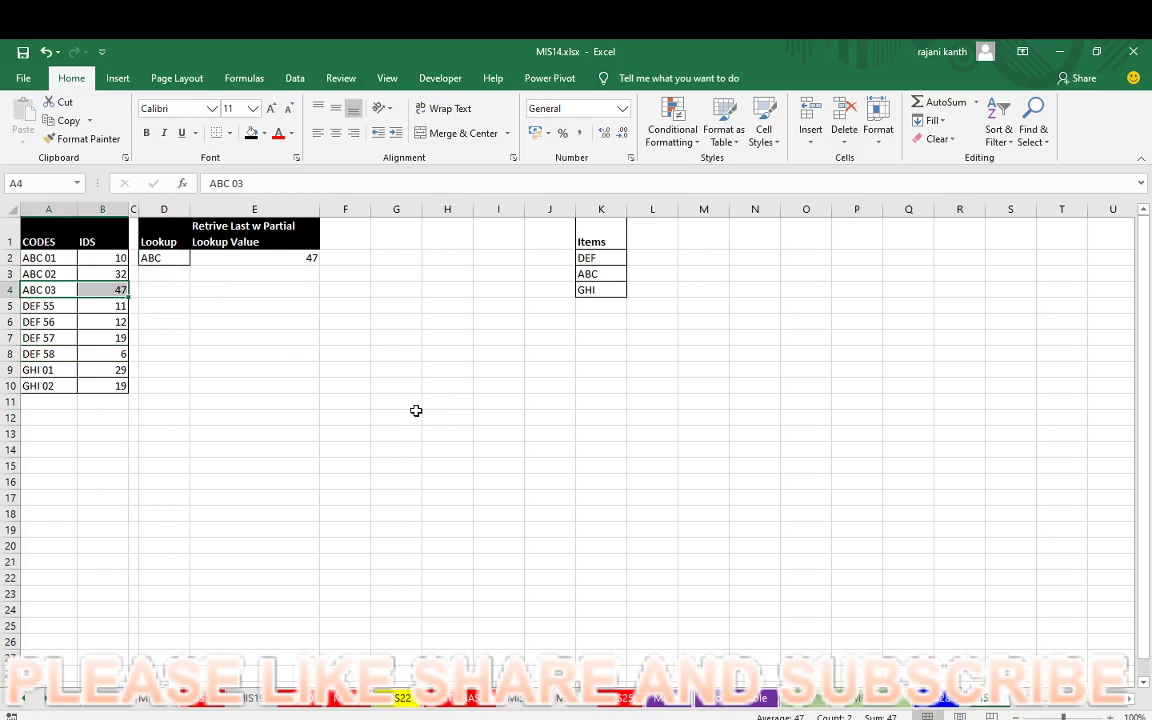